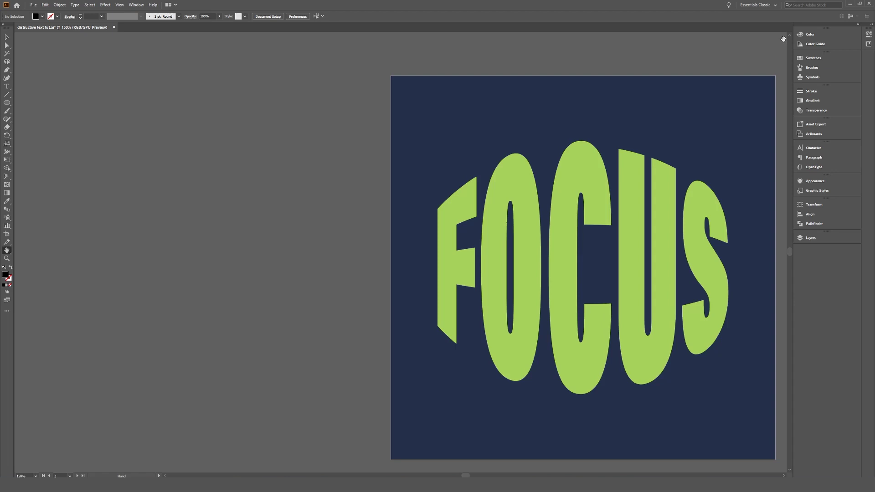
# Draw a black ellipse about 318 by 191 px on the empty canvas beside the blue FOCUS artboard and shift it slightly toward the artboard
pyautogui.click(6, 103)
pyautogui.moveTo(88, 178)
pyautogui.mouseDown()
pyautogui.moveTo(246, 244)
pyautogui.moveTo(332, 325)
pyautogui.mouseUp()
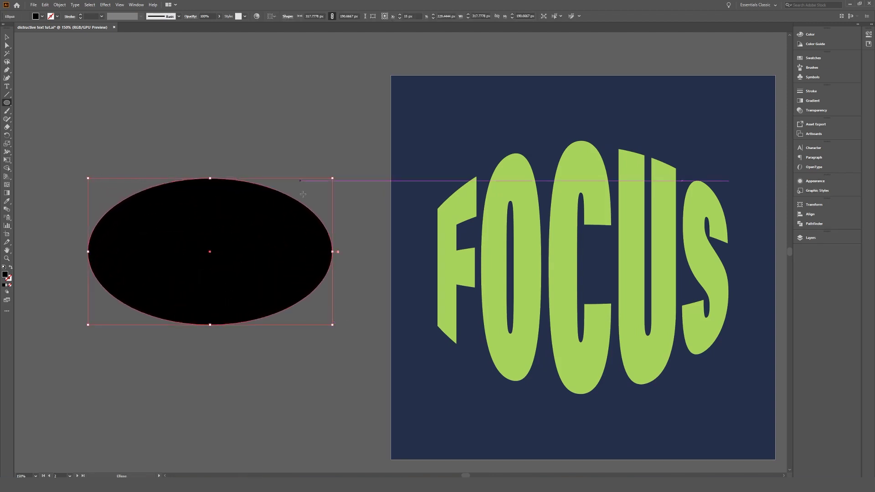
pyautogui.click(7, 37)
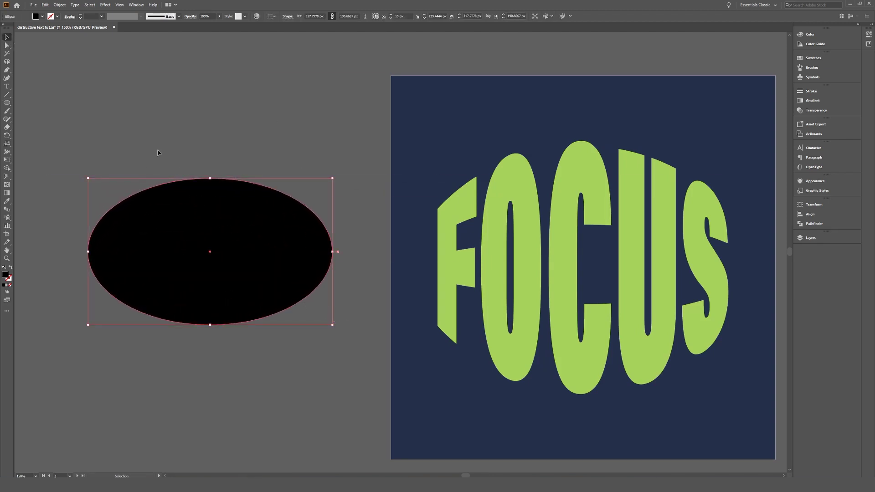
pyautogui.moveTo(253, 248); pyautogui.dragTo(290, 248)
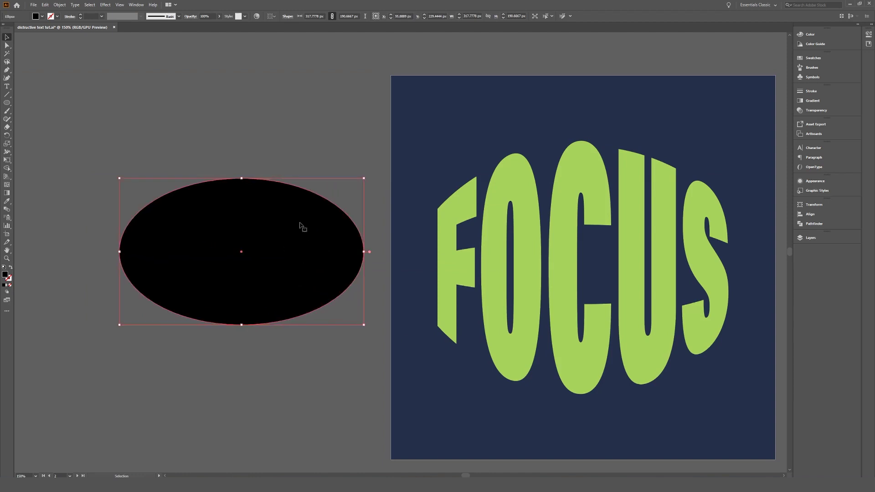
pyautogui.click(217, 141)
# Add the text FOCUS above the black ellipse and scale it up to about 162 px wide
pyautogui.press('t')
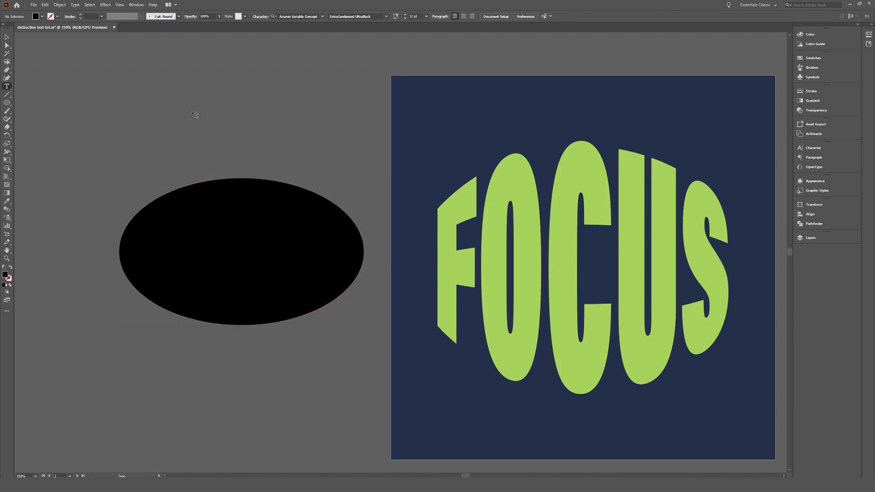
pyautogui.click(169, 104)
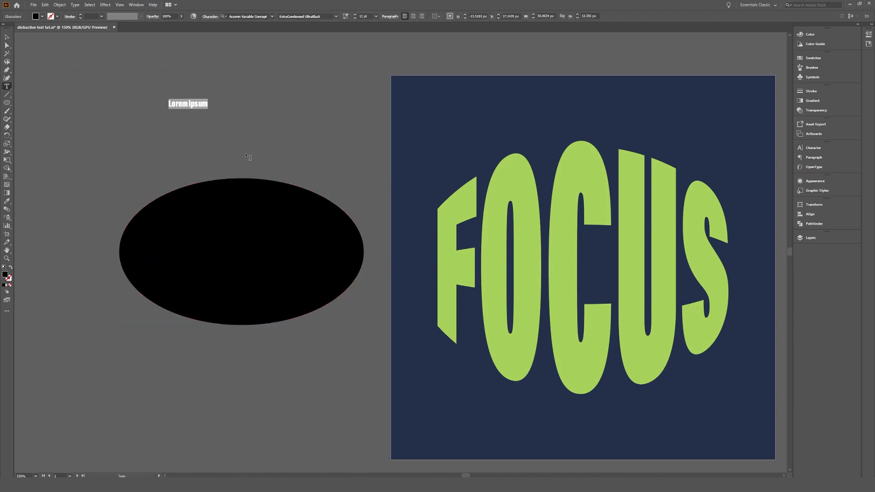
pyautogui.write('FOCUS')
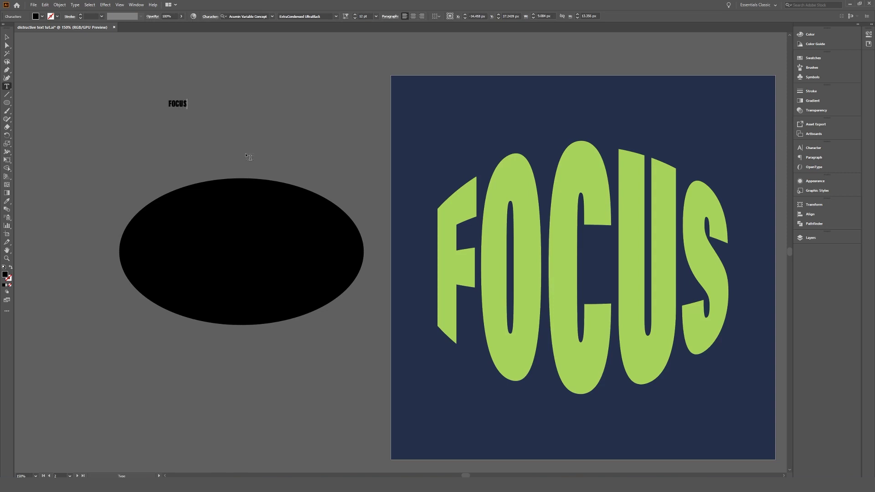
pyautogui.click(7, 37)
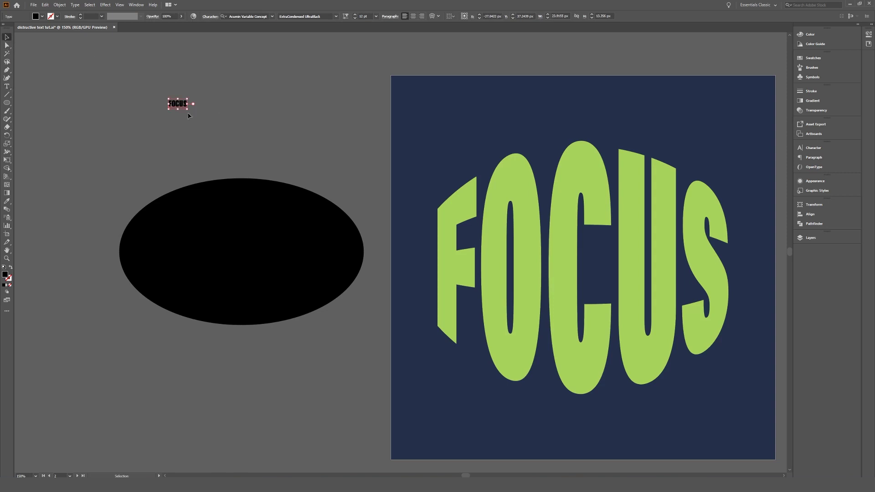
pyautogui.moveTo(189, 110); pyautogui.dragTo(290, 198)
# Fill the new FOCUS text with white and place it at the centre of the black ellipse
pyautogui.doubleClick(5, 274)
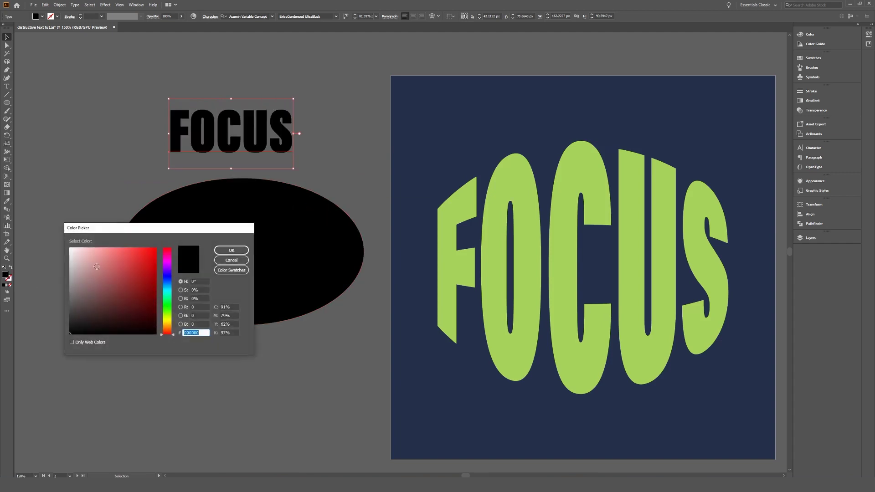
pyautogui.moveTo(70, 249); pyautogui.dragTo(64, 245)
pyautogui.click(231, 250)
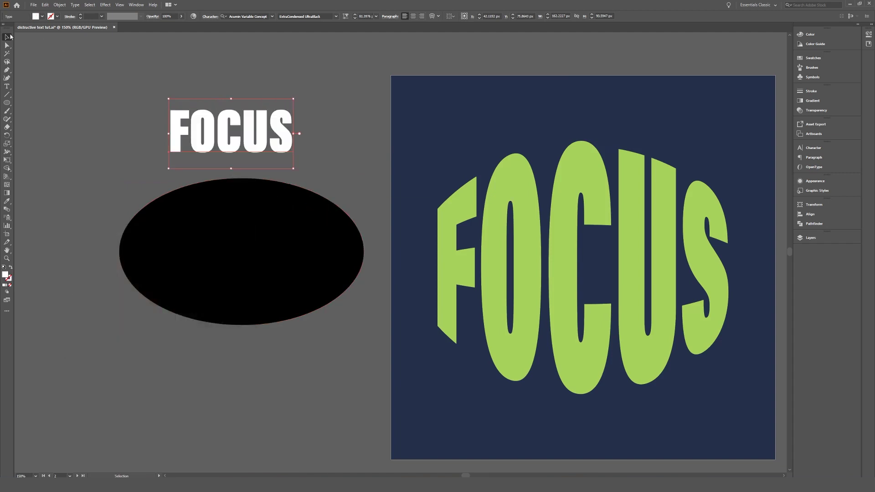
pyautogui.moveTo(234, 140); pyautogui.dragTo(249, 269)
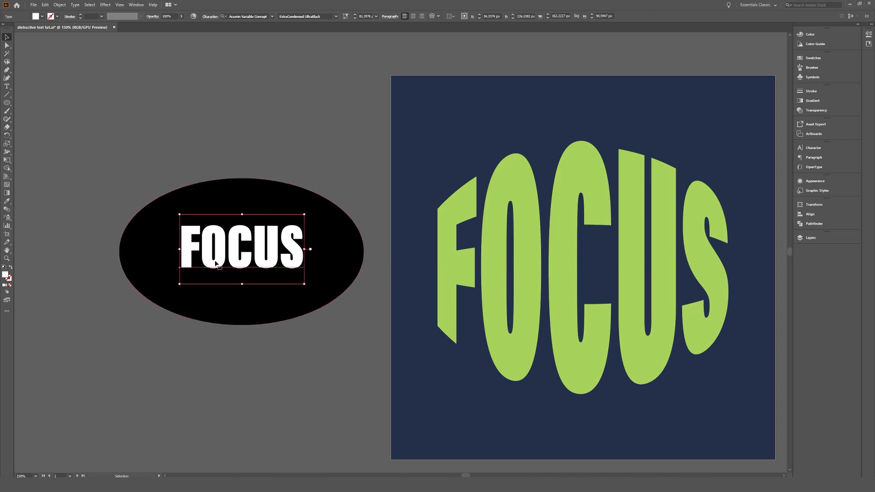
# Bring the black ellipse to the front so that it lies over the white FOCUS text
pyautogui.click(250, 196)
pyautogui.rightClick(250, 193)
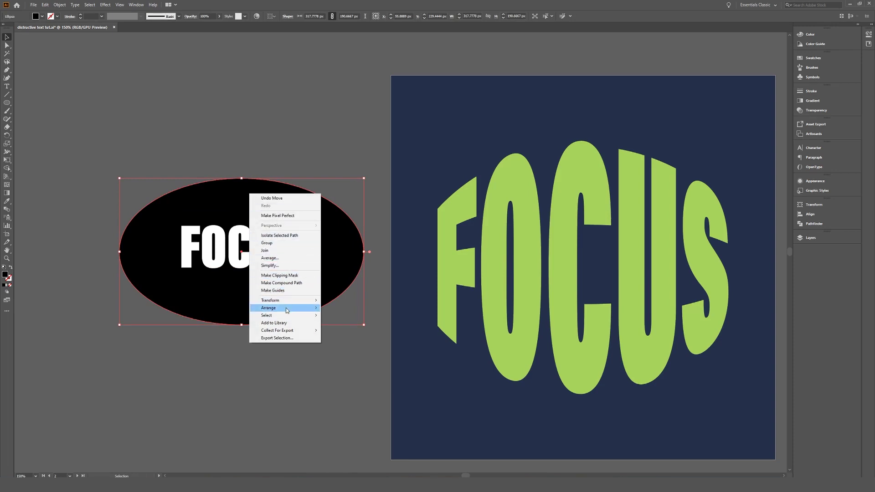
pyautogui.moveTo(287, 308)
pyautogui.click(344, 308)
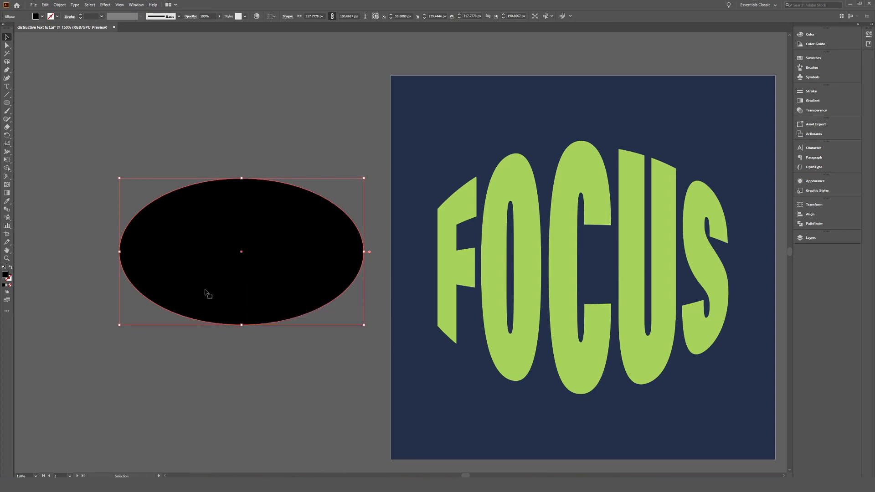
# Warp the FOCUS text into the ellipse with Envelope Distort, Make with Top Object, and deselect it
pyautogui.moveTo(156, 141); pyautogui.dragTo(317, 424)
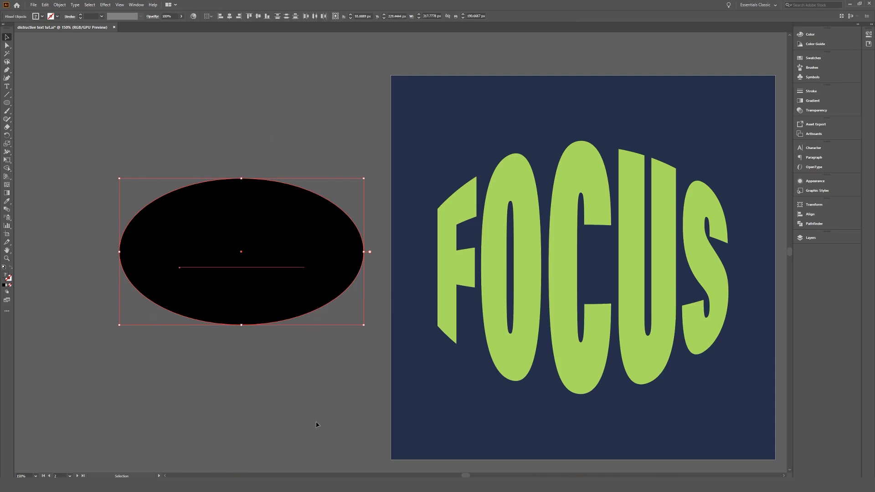
pyautogui.click(59, 5)
pyautogui.moveTo(132, 199)
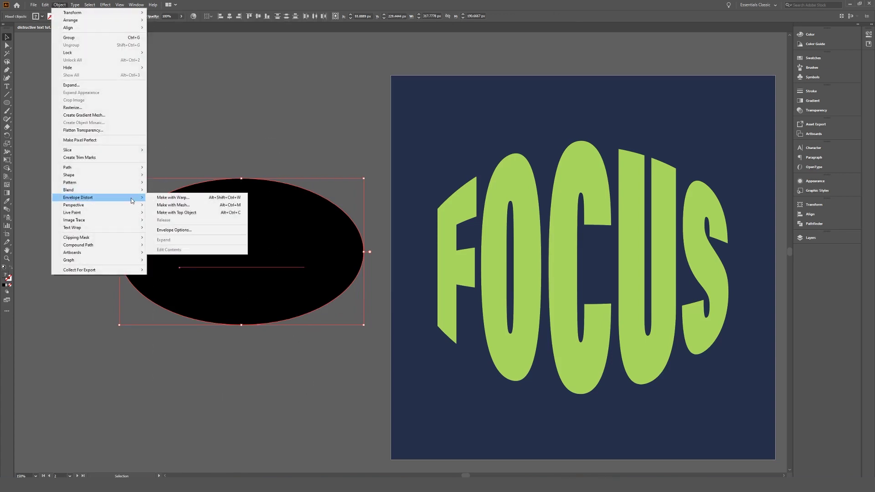
pyautogui.click(181, 213)
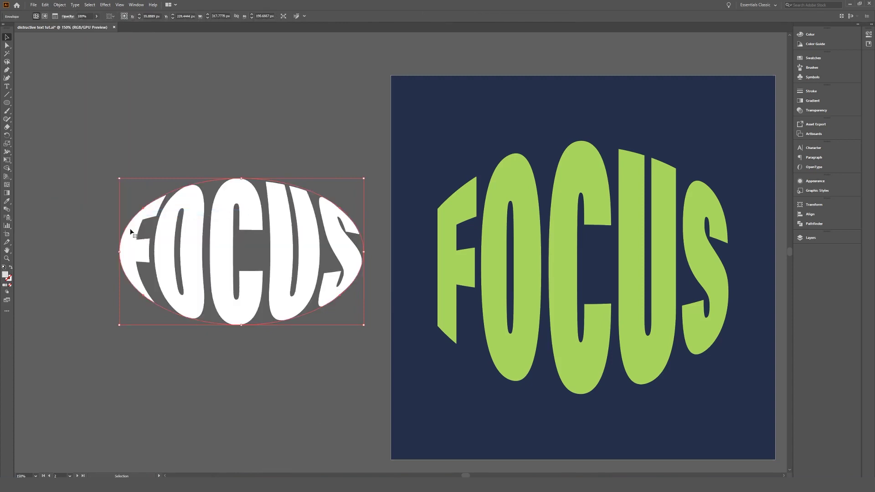
pyautogui.click(196, 146)
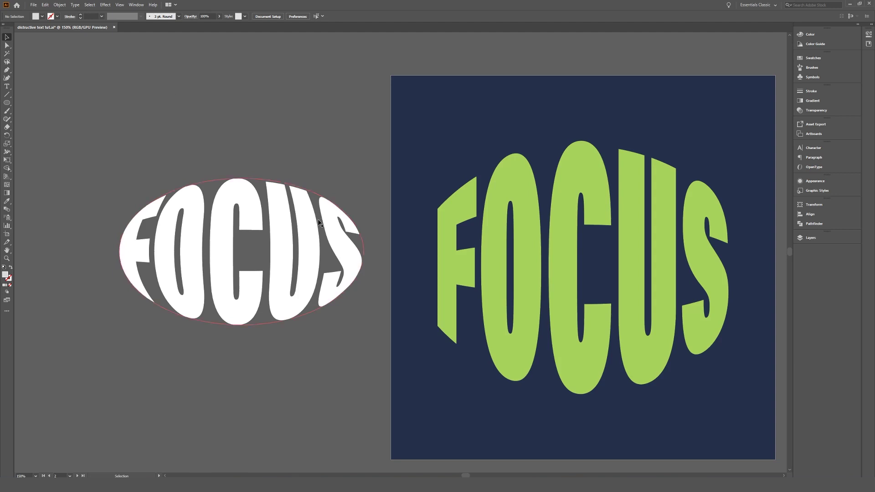
# Shift the warped FOCUS lettering slightly upward and expand it into regular vector shapes using the default Expand options
pyautogui.click(304, 279)
pyautogui.moveTo(312, 264); pyautogui.dragTo(299, 227)
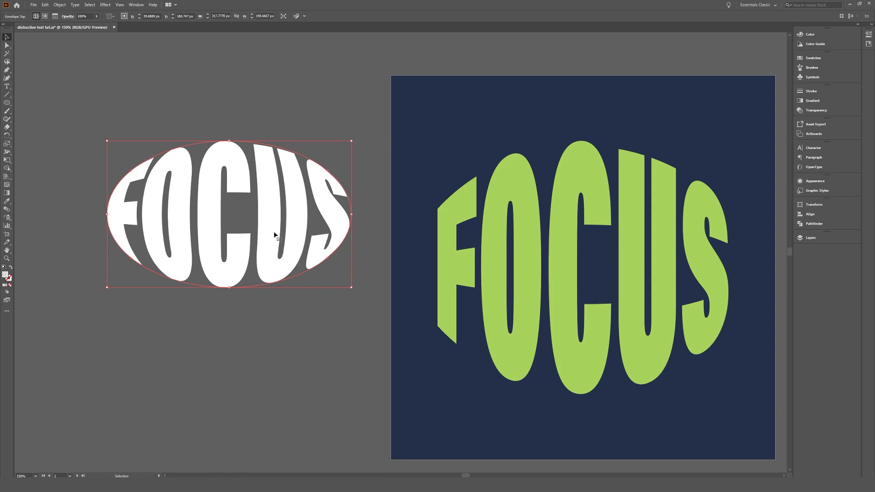
pyautogui.click(61, 5)
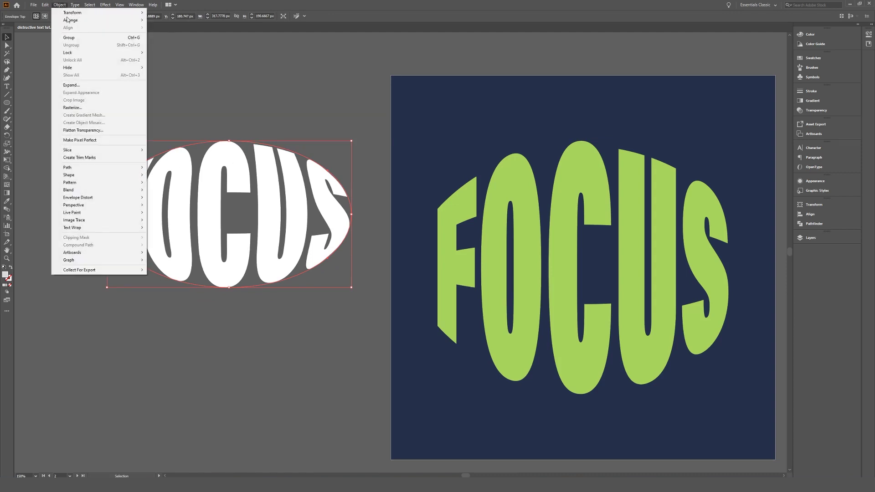
pyautogui.click(71, 85)
pyautogui.press('Return')
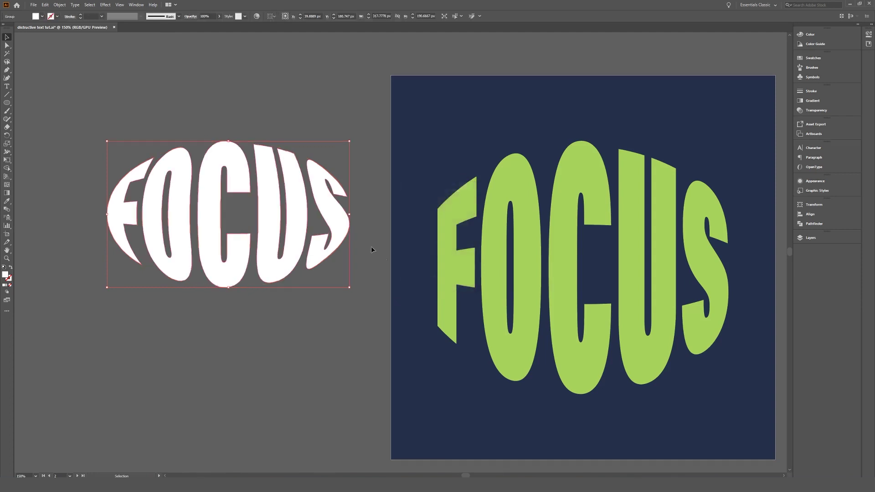
pyautogui.click(231, 137)
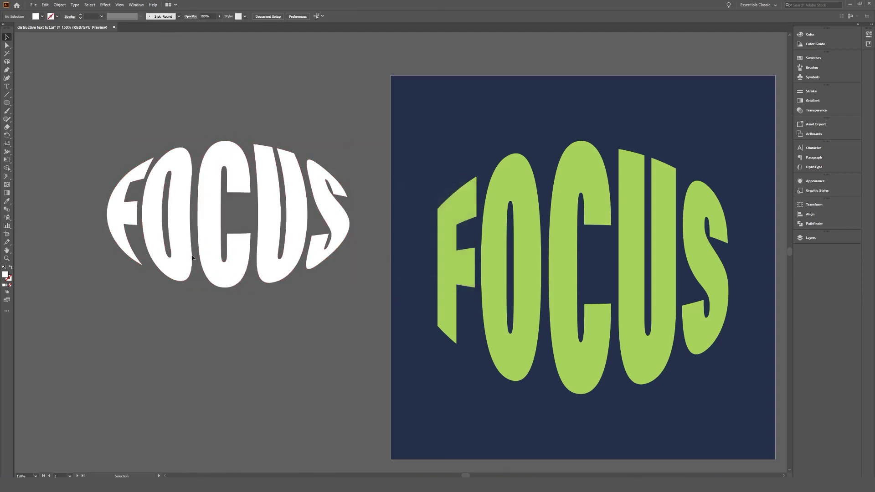
# Recolour the expanded FOCUS lettering with the muted red fill B75555
pyautogui.click(178, 201)
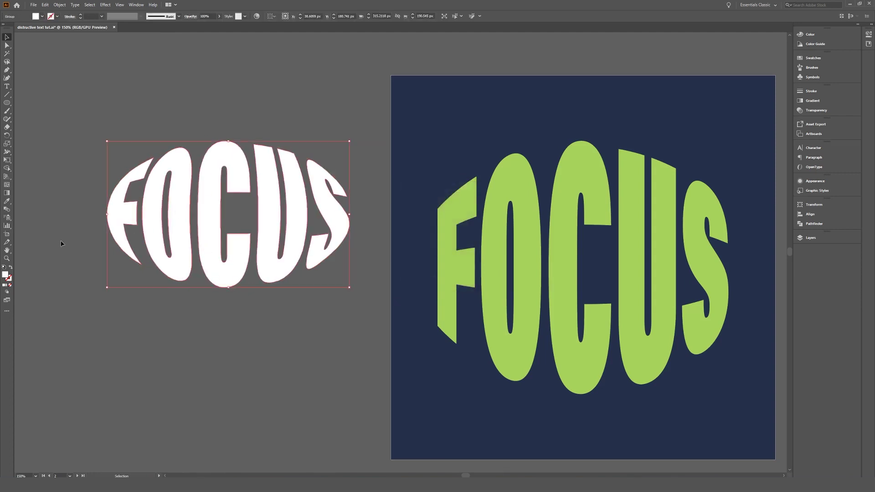
pyautogui.doubleClick(5, 275)
pyautogui.click(116, 272)
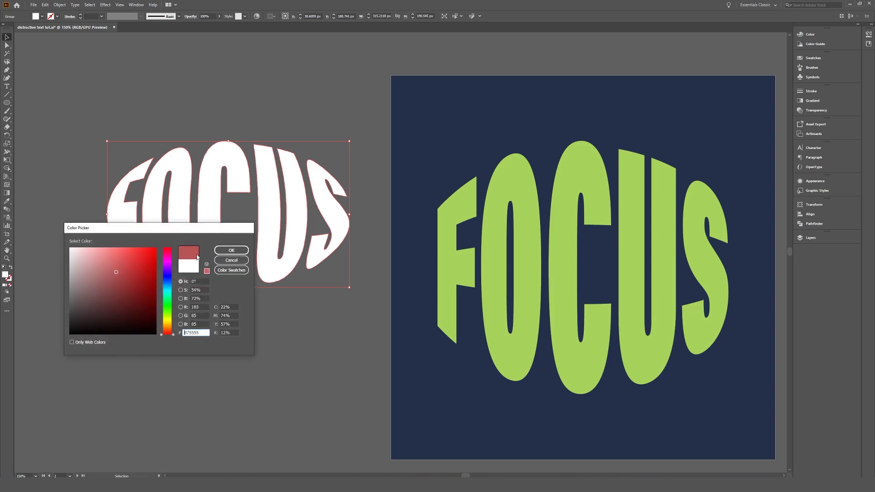
pyautogui.click(227, 251)
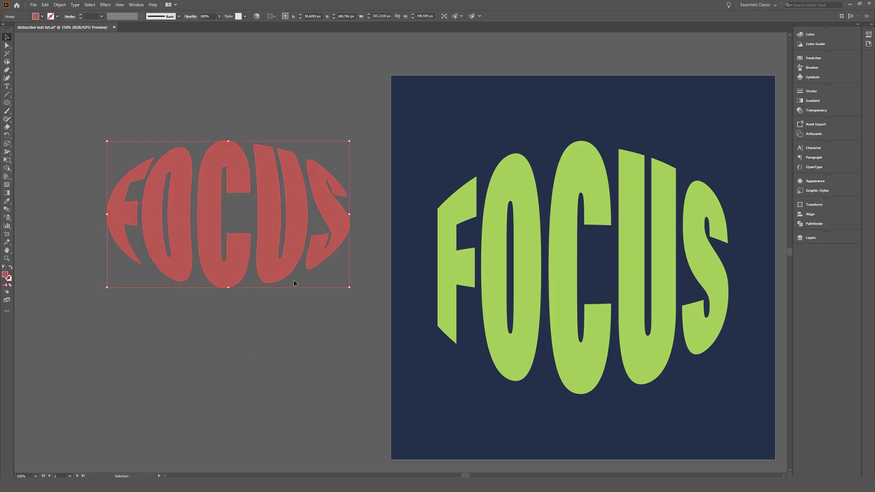
# Delete the red FOCUS lettering and switch on the visibility of the layer "1 extra"
pyautogui.press('Delete')
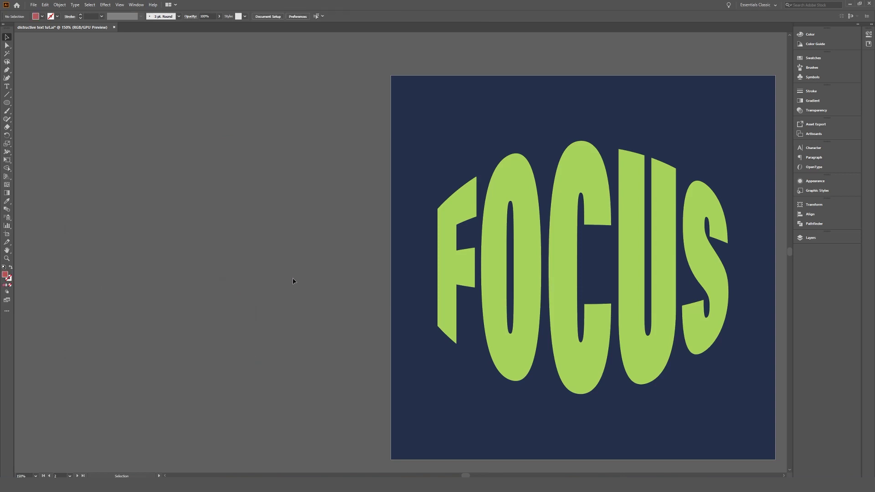
pyautogui.click(810, 239)
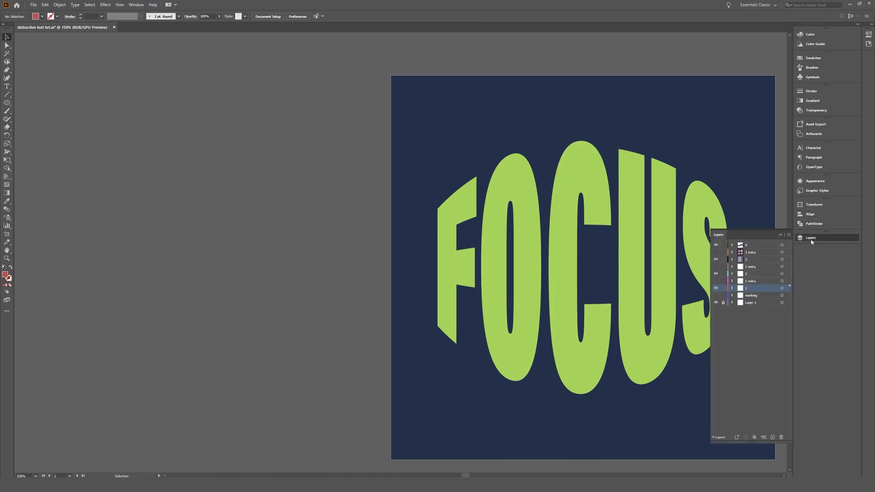
pyautogui.click(716, 281)
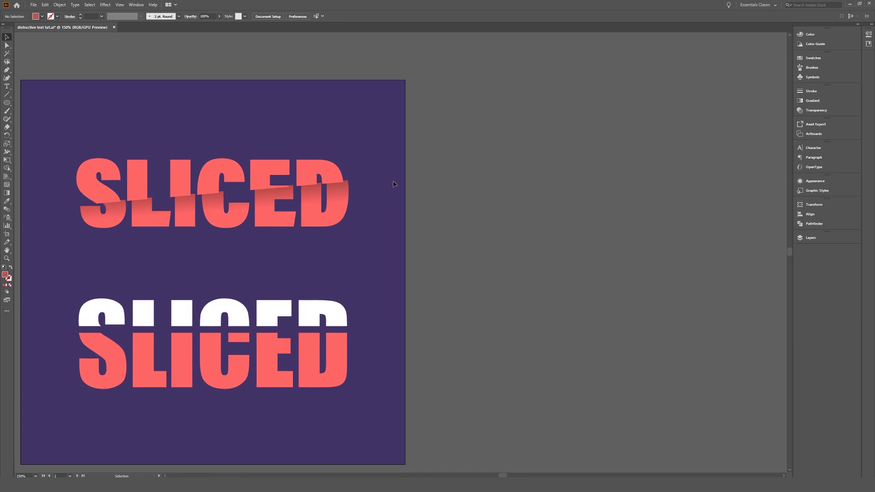
# Add the text SLICED on the empty canvas beside the purple artboard, scale it to about 331 px wide and reposition it nearer the artboard
pyautogui.click(7, 86)
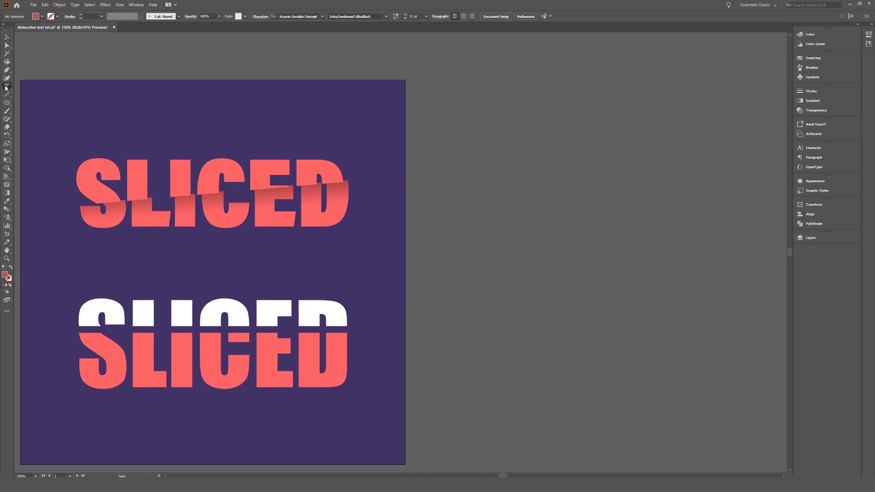
pyautogui.click(467, 208)
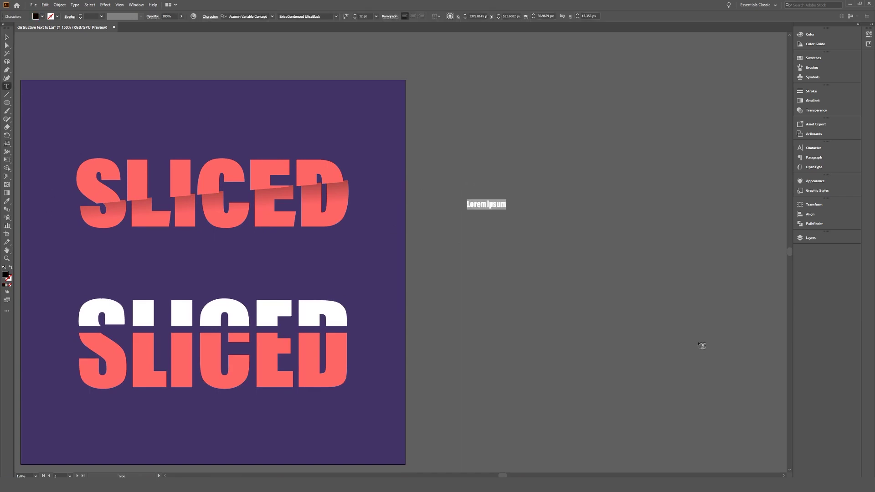
pyautogui.write('SLICED')
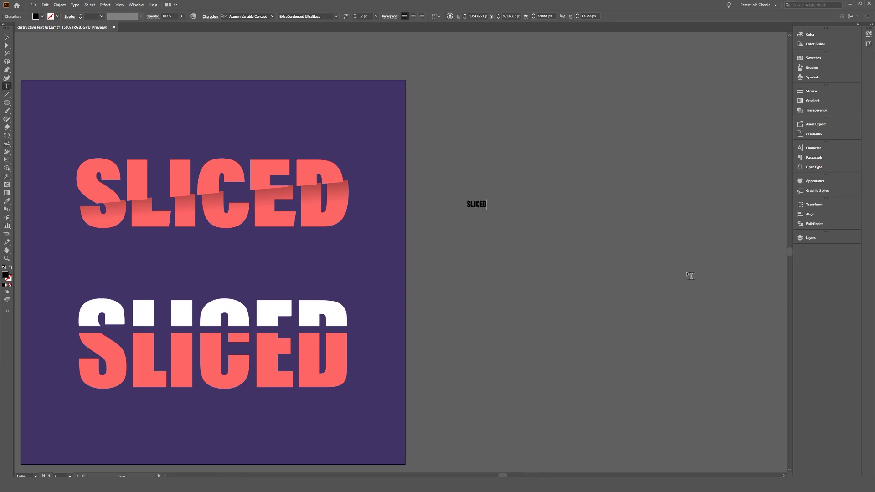
pyautogui.click(7, 37)
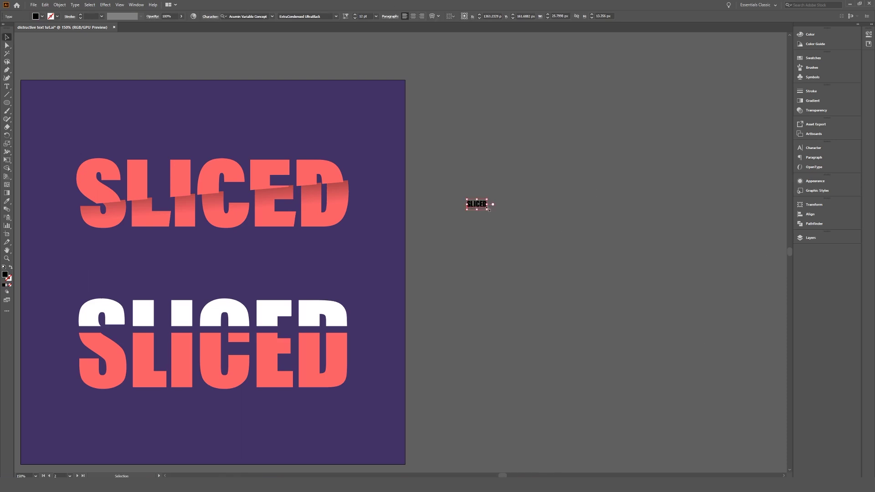
pyautogui.moveTo(487, 208); pyautogui.dragTo(725, 332)
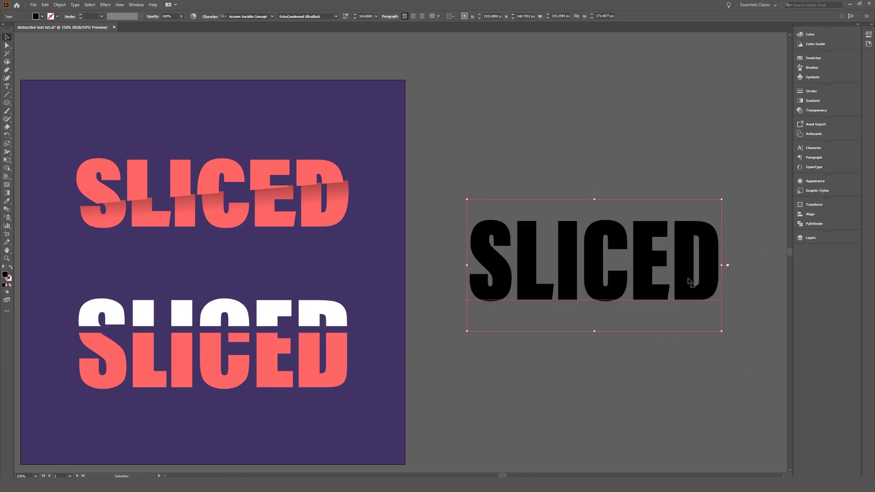
pyautogui.moveTo(679, 277); pyautogui.dragTo(650, 241)
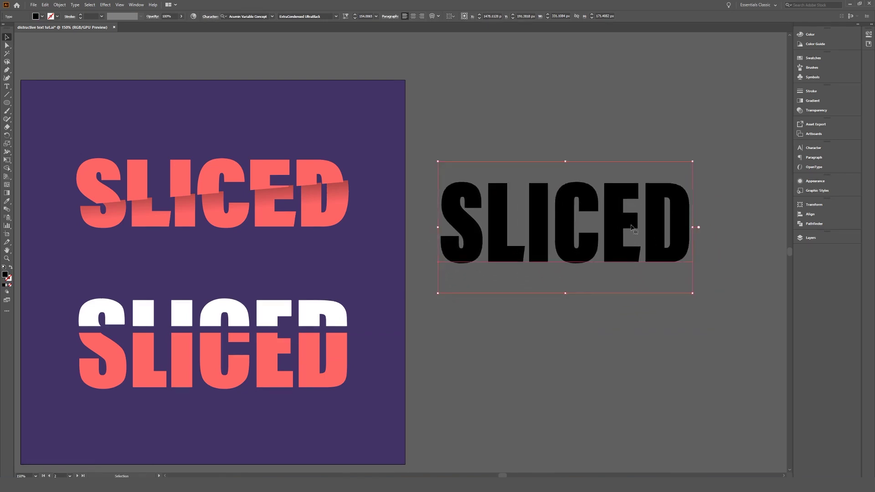
# Convert the black SLICED text to outlines and deselect it
pyautogui.rightClick(579, 249)
pyautogui.click(610, 294)
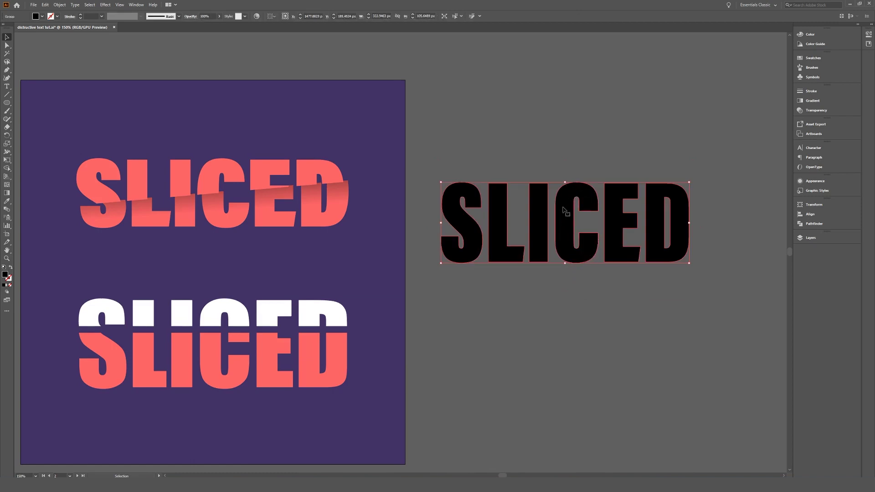
pyautogui.click(501, 149)
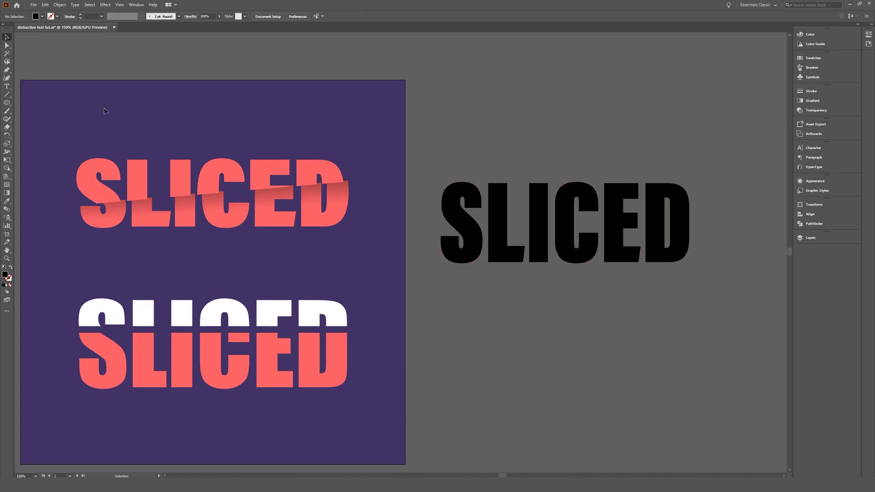
# Draw a straight line rising gently across the whole black SLICED word, about 369 px wide and 53 px high
pyautogui.click(7, 95)
pyautogui.moveTo(428, 248); pyautogui.dragTo(712, 207)
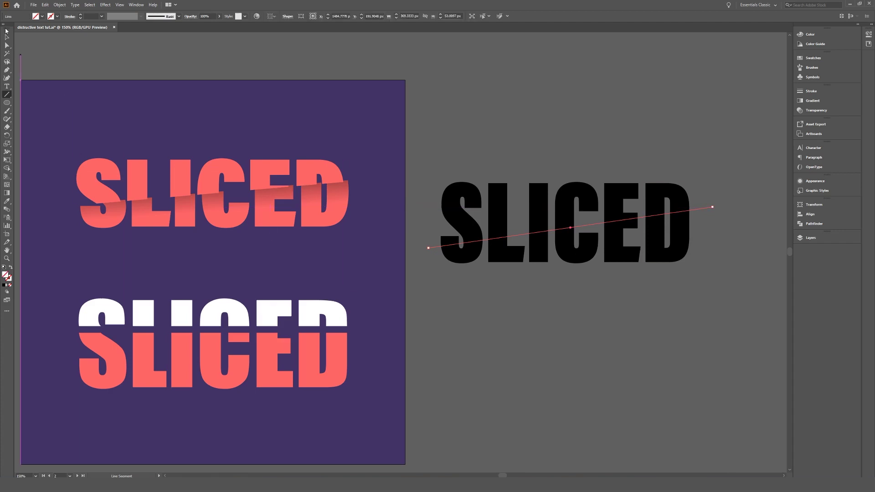
# Select the black SLICED outlines together with the diagonal line and split them with the Pathfinder Divide operation
pyautogui.click(7, 37)
pyautogui.moveTo(451, 156); pyautogui.dragTo(708, 312)
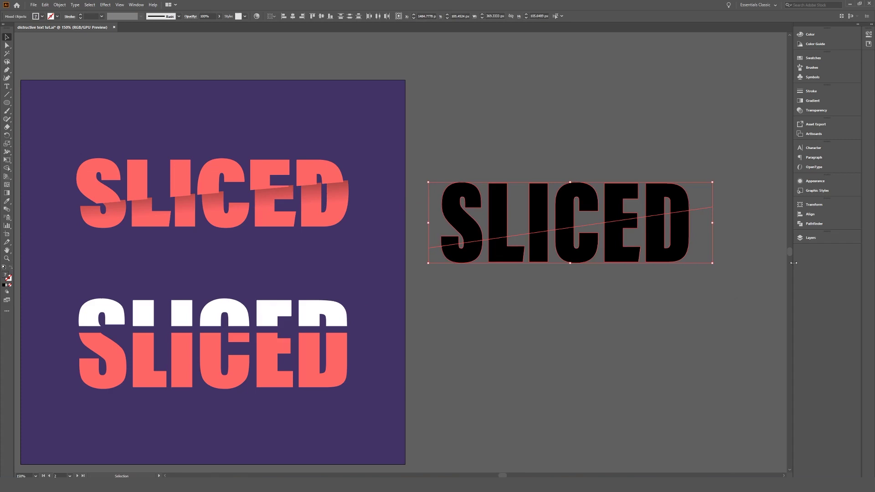
pyautogui.click(814, 225)
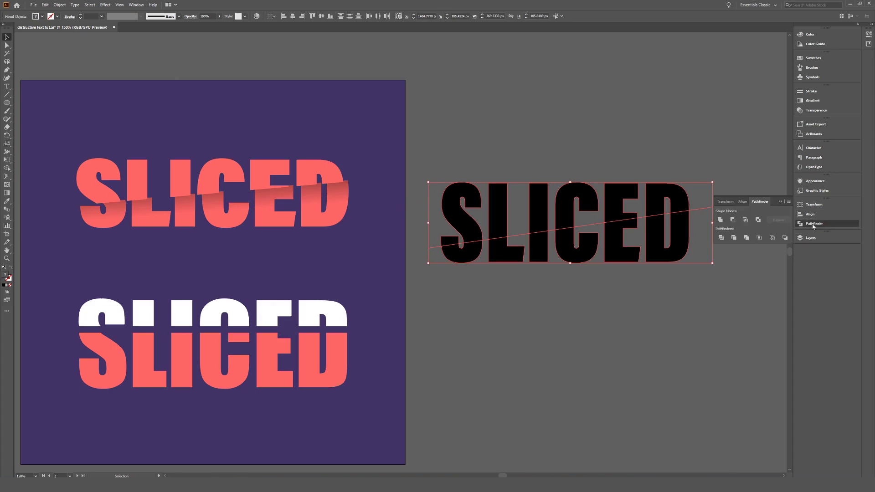
pyautogui.click(721, 238)
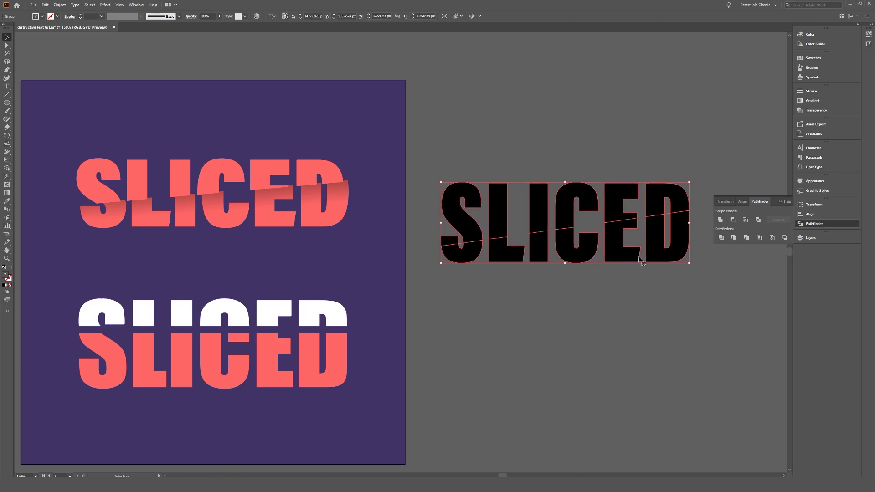
# Ungroup the divided SLICED letters and select the upper pieces of the L and the I one at a time
pyautogui.rightClick(587, 195)
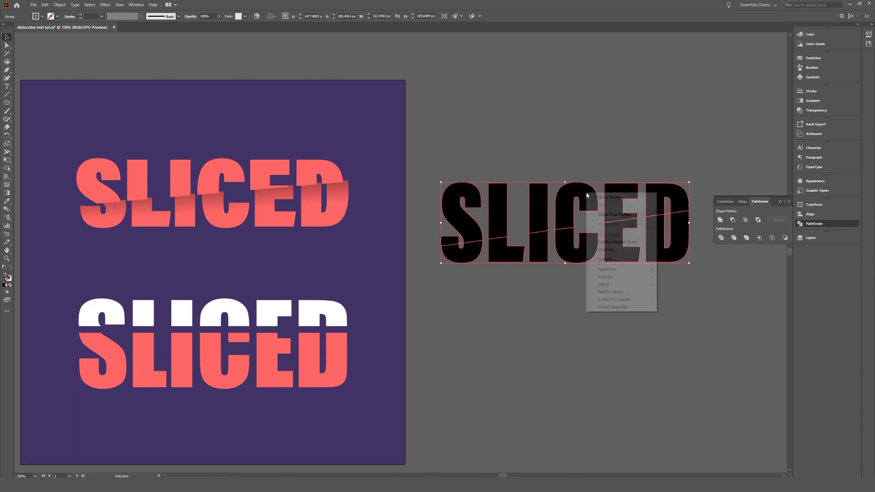
pyautogui.click(602, 248)
pyautogui.click(495, 136)
pyautogui.click(495, 204)
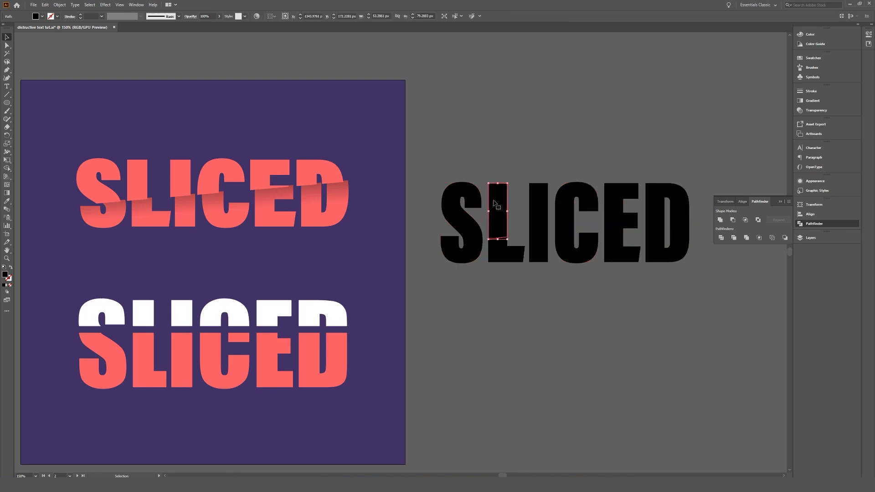
pyautogui.click(537, 205)
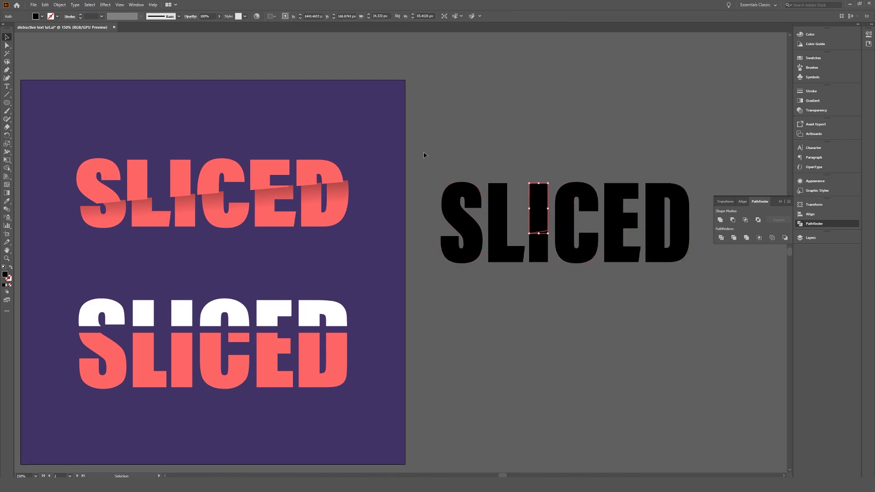
# Select all SLICED pieces, remove those below the diagonal cut from the selection, and group the remaining upper pieces
pyautogui.moveTo(524, 217); pyautogui.dragTo(692, 237)
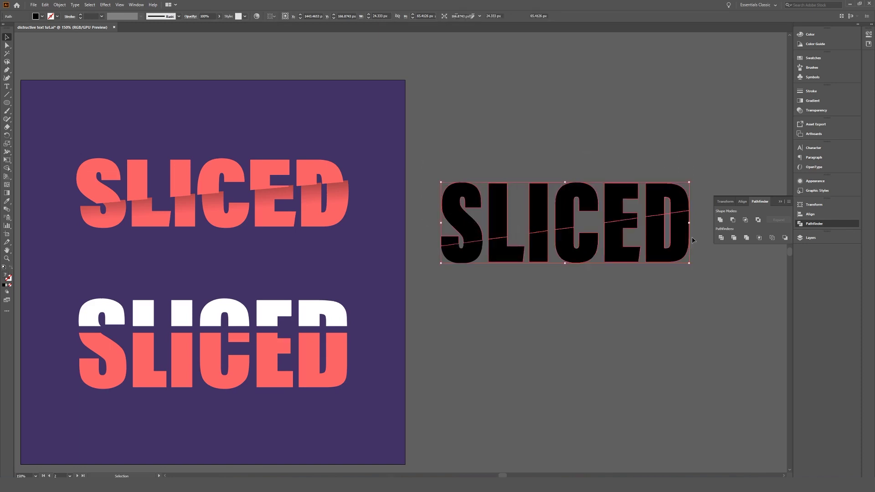
pyautogui.keyDown('shift'); pyautogui.click(501, 254); pyautogui.keyUp('shift')
pyautogui.keyDown('shift'); pyautogui.click(547, 256); pyautogui.keyUp('shift')
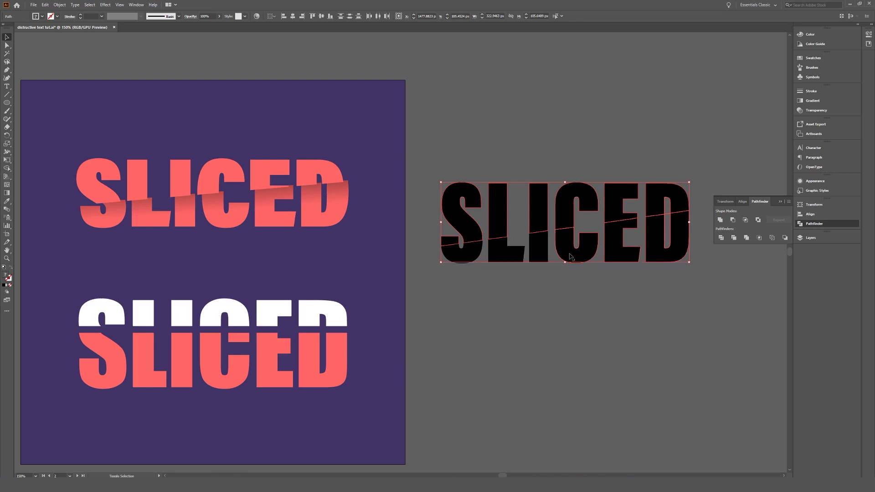
pyautogui.keyDown('shift'); pyautogui.click(576, 259); pyautogui.keyUp('shift')
pyautogui.keyDown('shift'); pyautogui.click(616, 242); pyautogui.keyUp('shift')
pyautogui.keyDown('shift'); pyautogui.click(665, 246); pyautogui.keyUp('shift')
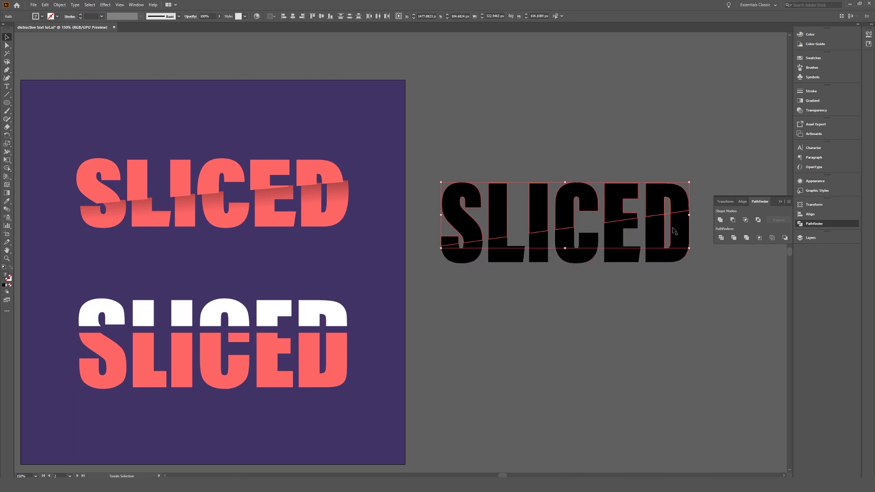
pyautogui.rightClick(571, 197)
pyautogui.click(587, 238)
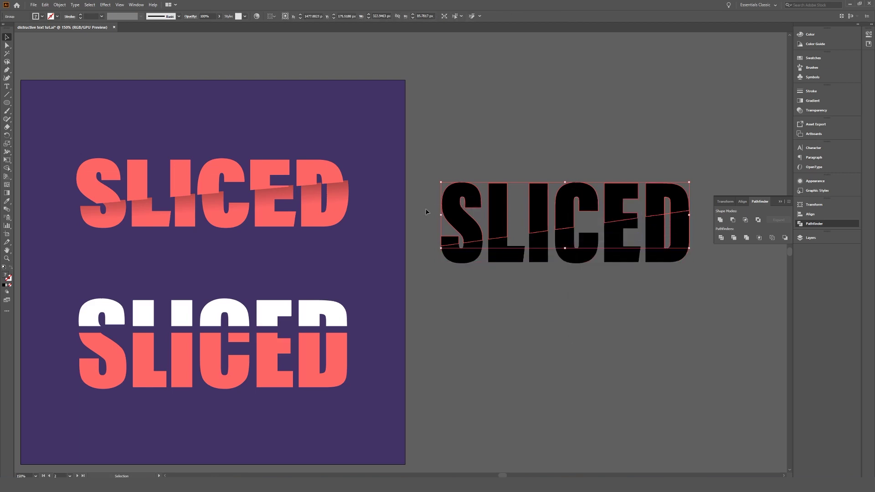
# Group the SLICED pieces below the diagonal cut, shift that group slightly right and down from the upper half, and deselect it
pyautogui.moveTo(710, 318); pyautogui.dragTo(709, 317)
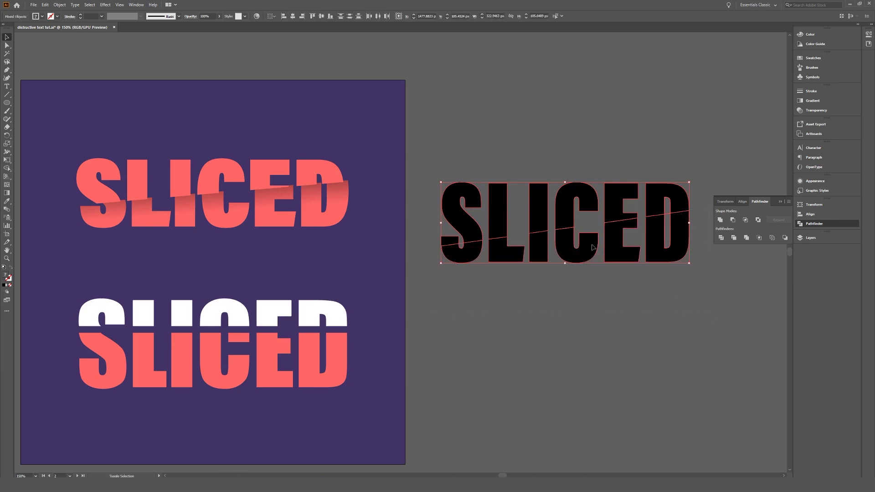
pyautogui.click(582, 240)
pyautogui.rightClick(586, 253)
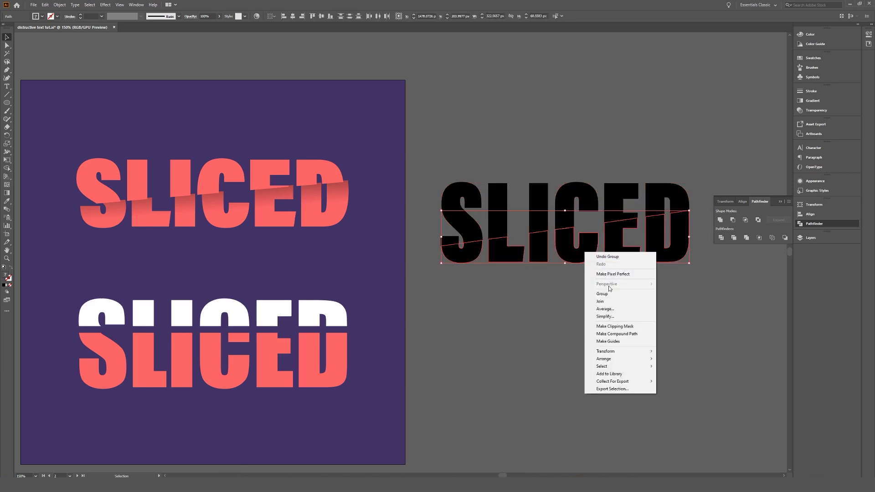
pyautogui.click(556, 288)
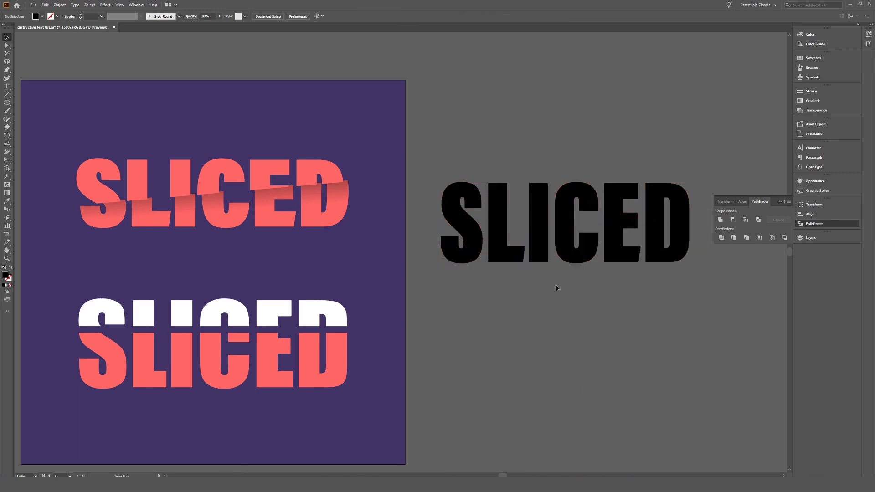
pyautogui.moveTo(588, 251)
pyautogui.mouseDown()
pyautogui.moveTo(558, 259)
pyautogui.moveTo(574, 277)
pyautogui.moveTo(590, 259)
pyautogui.mouseUp()
pyautogui.click(586, 342)
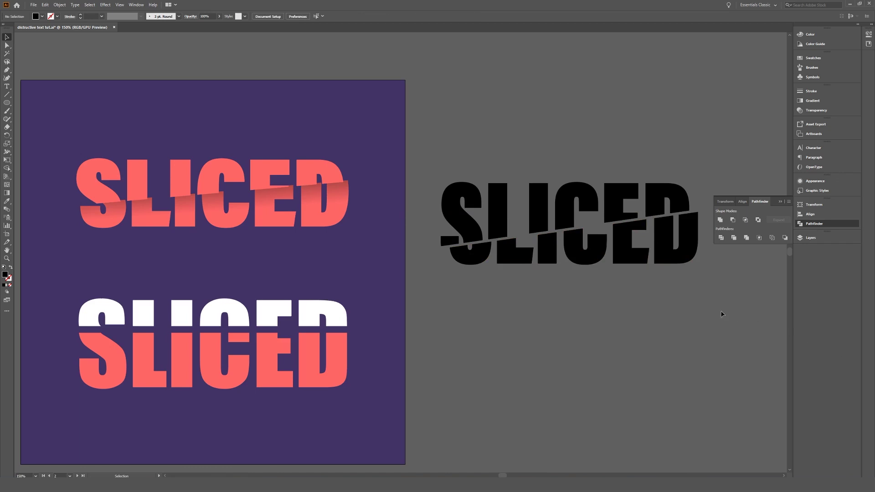
# Delete the black SLICED lettering and switch on the visibility of the layer "2 extra"
pyautogui.moveTo(430, 149); pyautogui.dragTo(701, 349)
pyautogui.press('Delete')
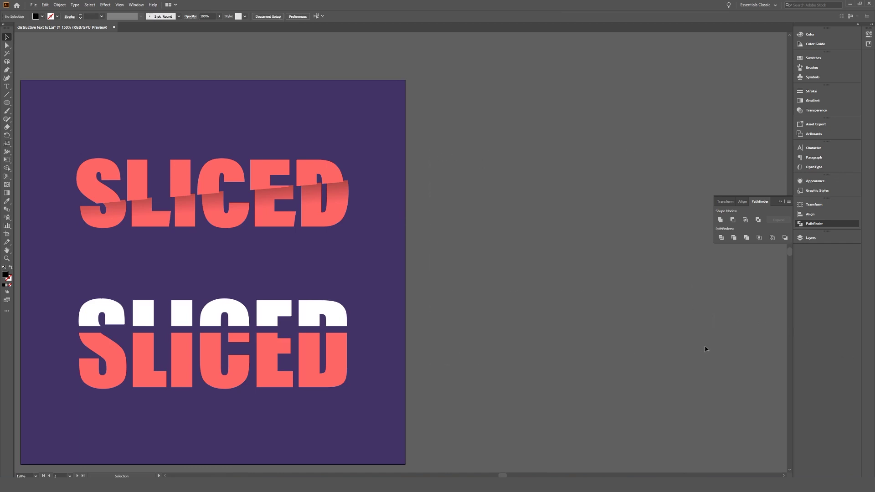
pyautogui.click(811, 238)
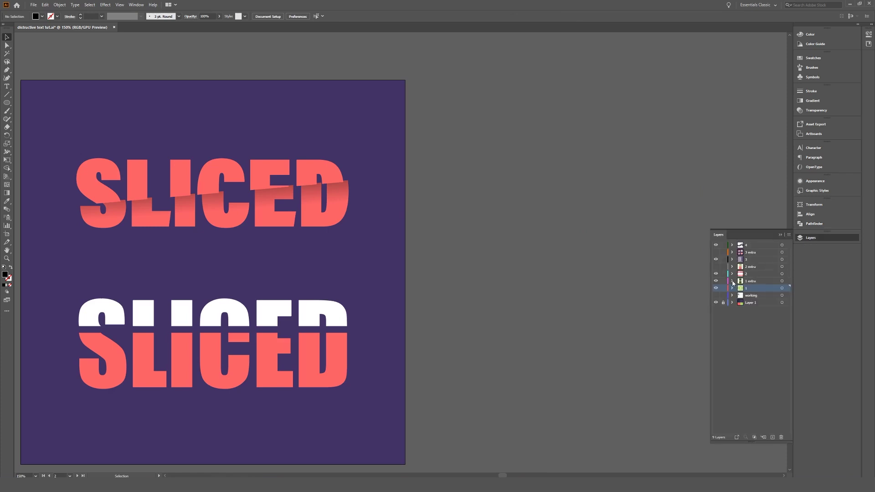
pyautogui.click(716, 268)
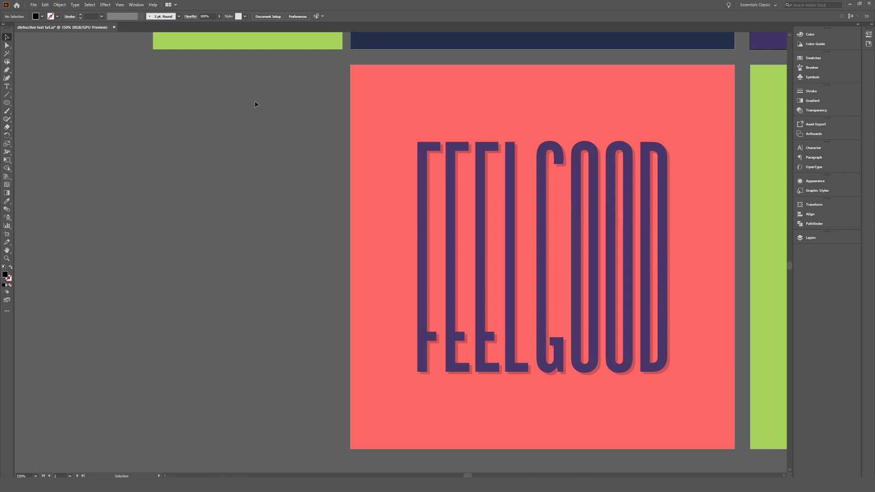
# Add the text FEELGOOD on the empty canvas beside the coral artboard, scale it to about 301 px wide and reposition it
pyautogui.press('t')
pyautogui.click(149, 201)
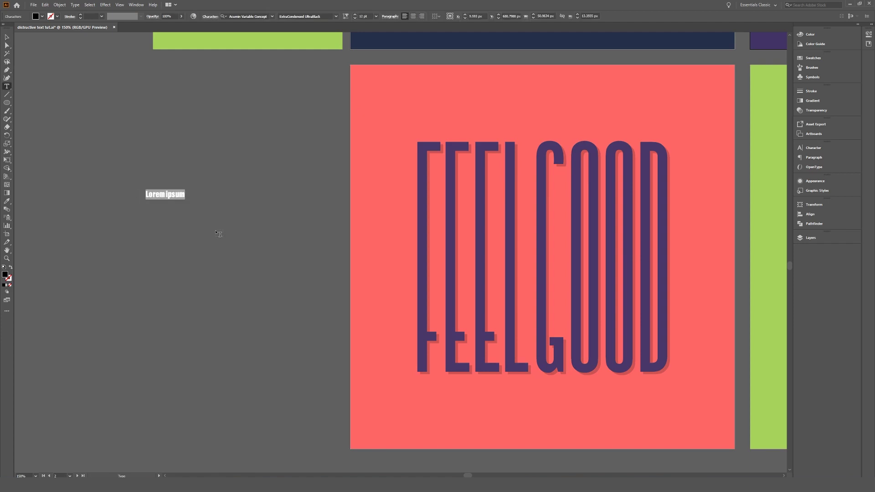
pyautogui.write('FEELGOOD')
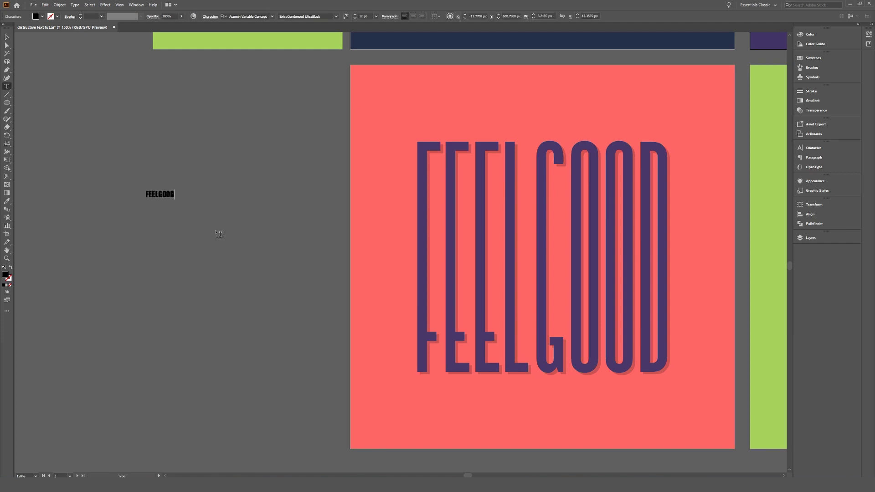
pyautogui.click(8, 37)
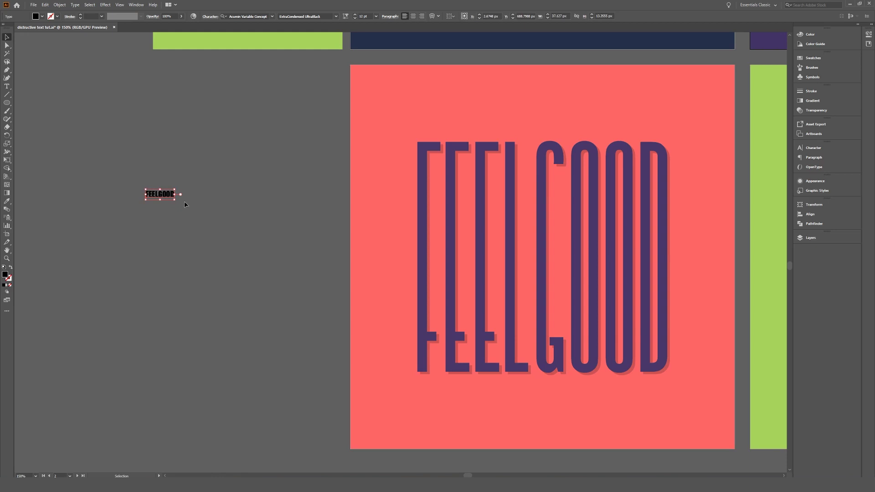
pyautogui.moveTo(175, 201); pyautogui.dragTo(377, 273)
pyautogui.scroll(-1, 292, 206)
pyautogui.moveTo(289, 178); pyautogui.dragTo(256, 172)
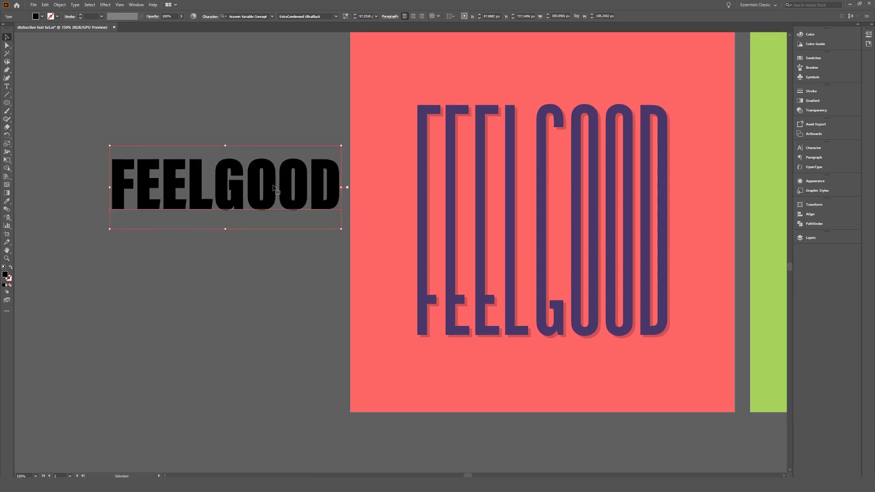
pyautogui.scroll(1, 272, 190)
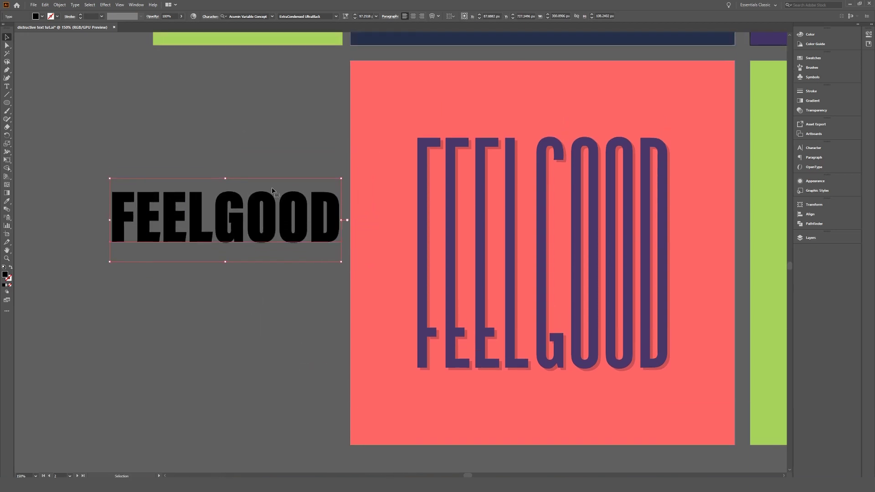
# Set the FEELGOOD text in the font Alternate Gothic No1 D and scale it to about 276 px wide
pyautogui.click(811, 148)
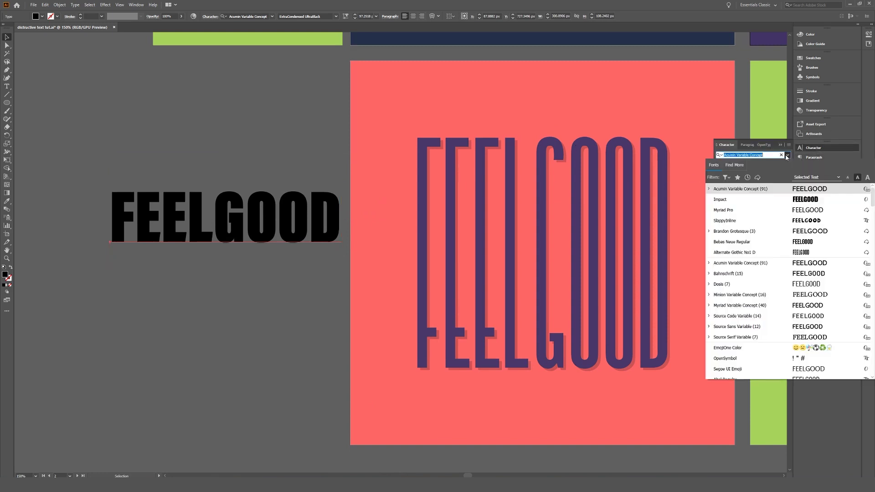
pyautogui.click(787, 155)
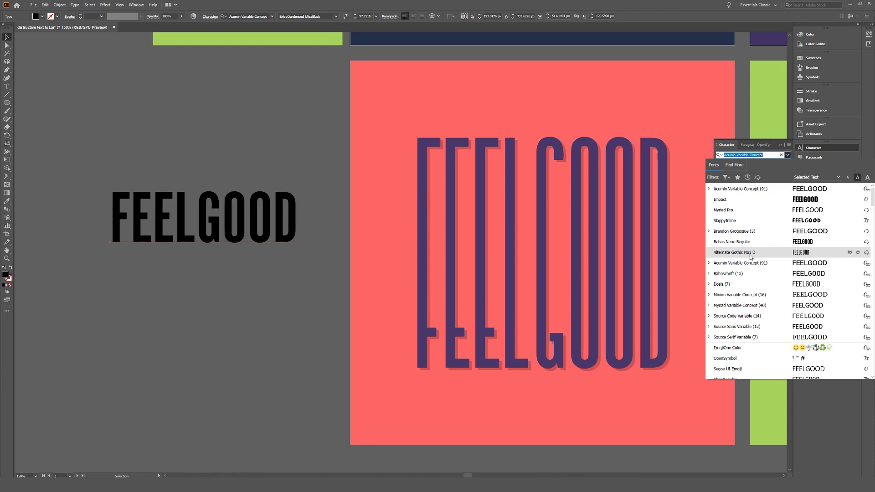
pyautogui.click(751, 253)
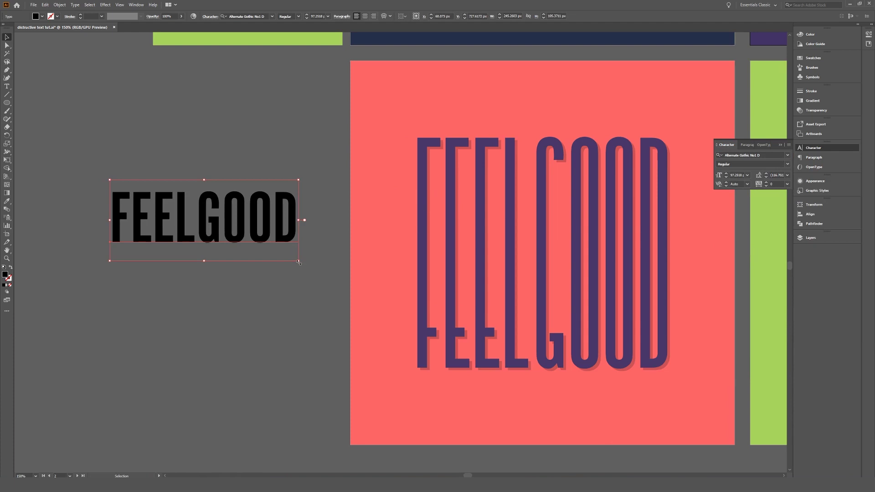
pyautogui.moveTo(298, 261); pyautogui.dragTo(321, 270)
pyautogui.click(266, 176)
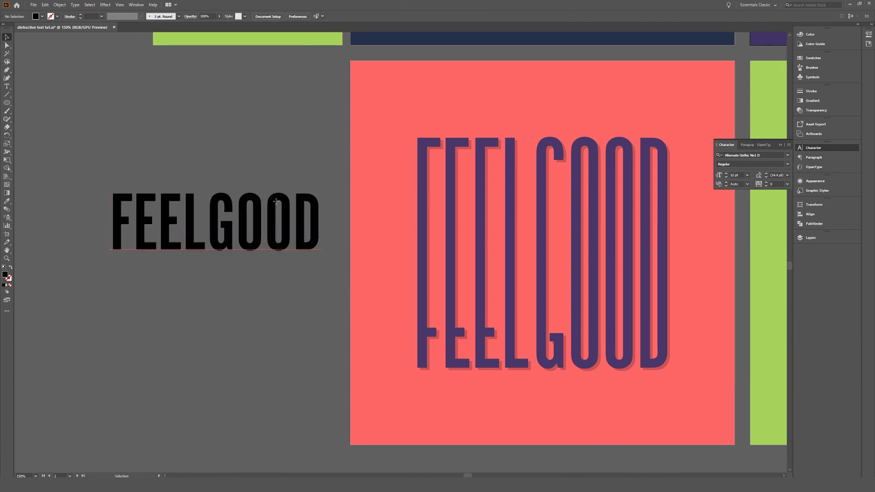
# Convert the black FEELGOOD text to outlines and deselect it
pyautogui.click(276, 204)
pyautogui.rightClick(277, 203)
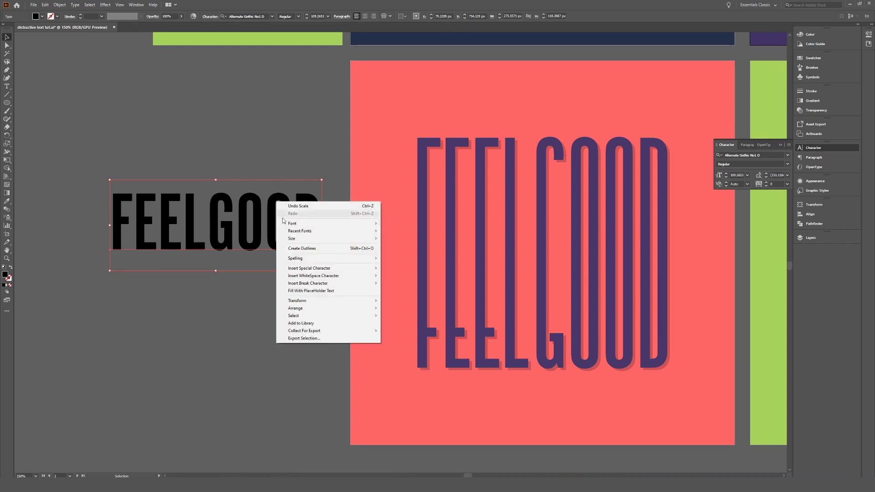
pyautogui.click(307, 250)
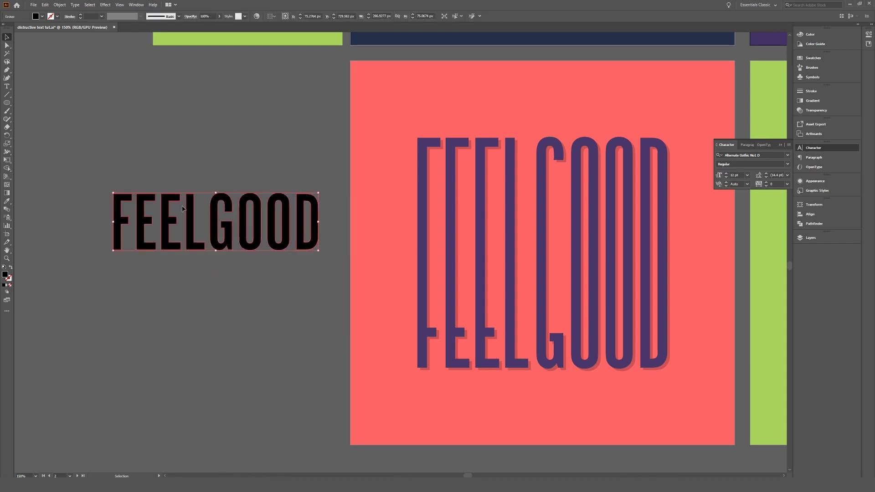
pyautogui.click(177, 152)
# Stretch FEELGOOD to about 232 px tall by pulling only its upper anchor points upward, undo the stretch and deselect the lettering
pyautogui.click(8, 46)
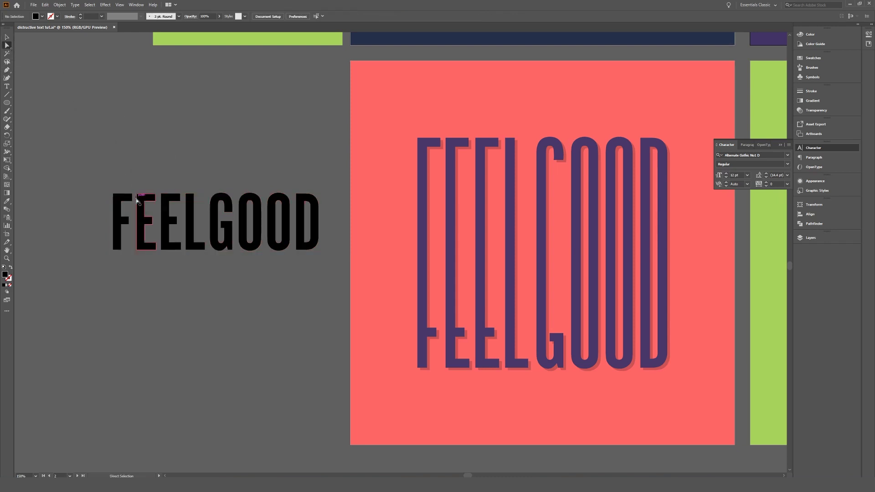
pyautogui.moveTo(93, 173); pyautogui.dragTo(268, 206)
pyautogui.moveTo(337, 212); pyautogui.dragTo(337, 212)
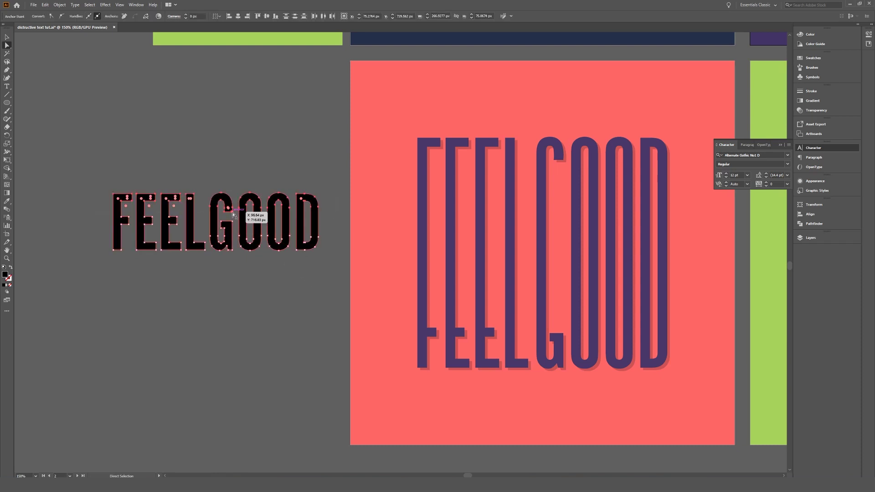
pyautogui.moveTo(233, 213); pyautogui.dragTo(239, 88)
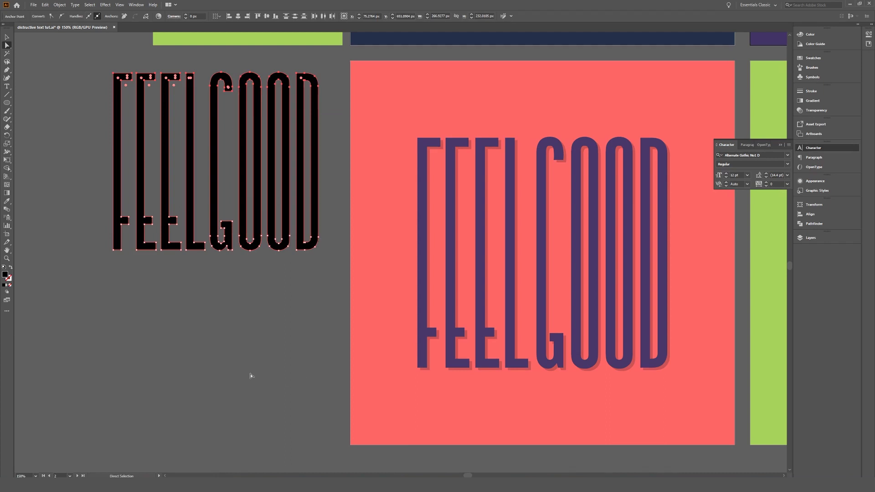
pyautogui.hotkey('ctrl', 'z')
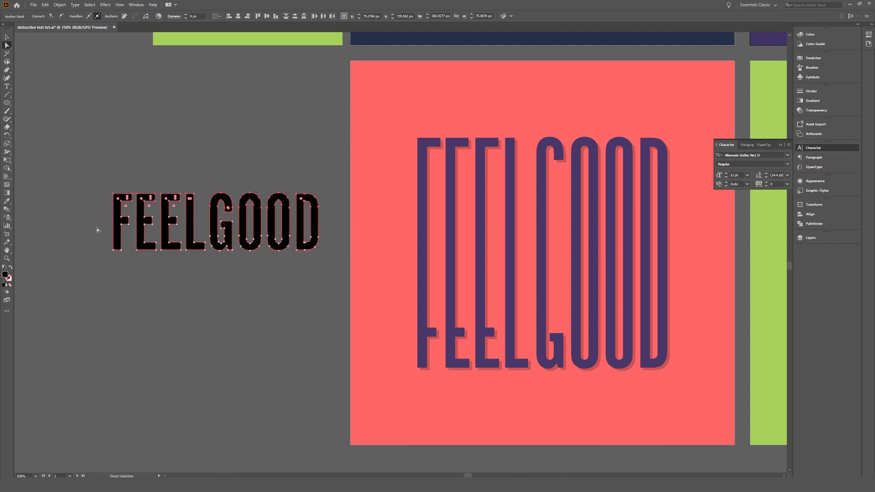
pyautogui.click(95, 248)
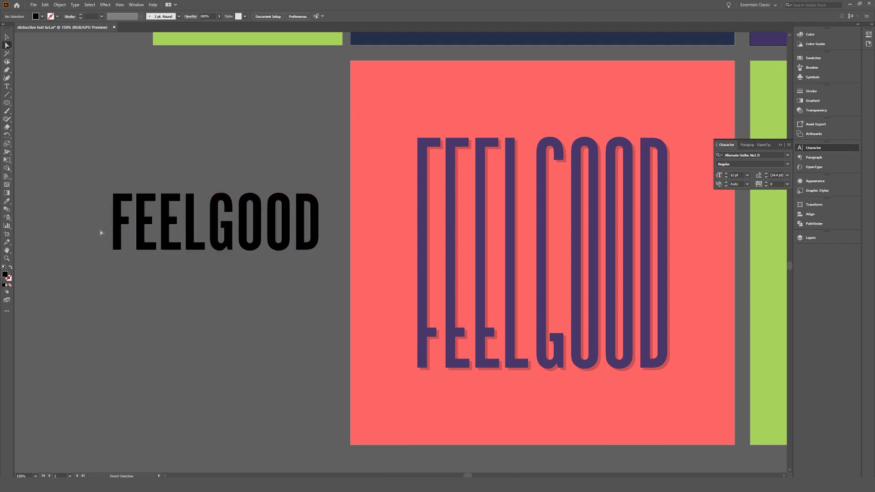
# Select only the lower anchor points of FEELGOOD and pull them straight down until the lettering is about 242 px tall
pyautogui.moveTo(139, 246); pyautogui.dragTo(283, 277)
pyautogui.moveTo(347, 283); pyautogui.dragTo(346, 284)
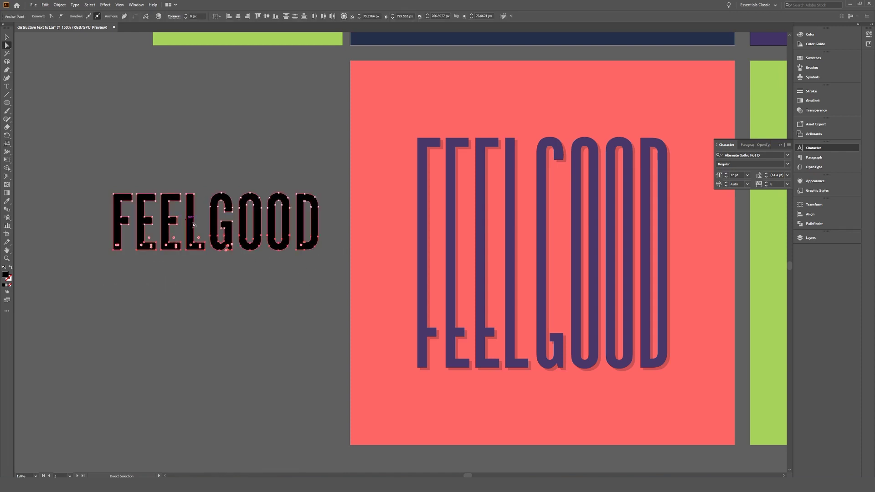
pyautogui.moveTo(224, 239); pyautogui.dragTo(224, 372)
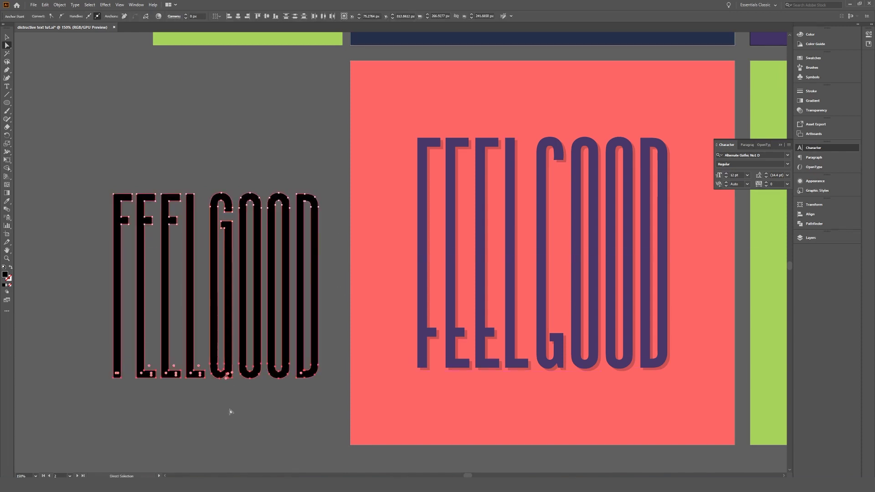
# Deselect the stretched FEELGOOD lettering, inspect the anchor points of its letter F and deselect it
pyautogui.click(246, 411)
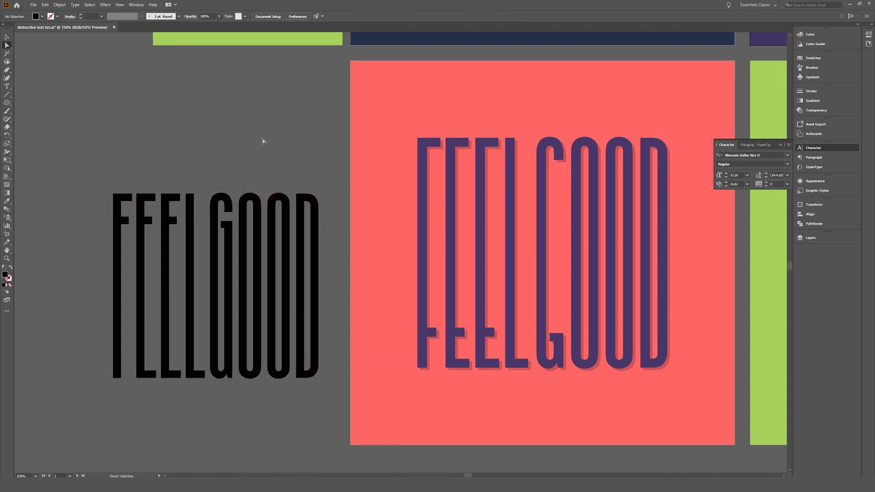
pyautogui.click(114, 195)
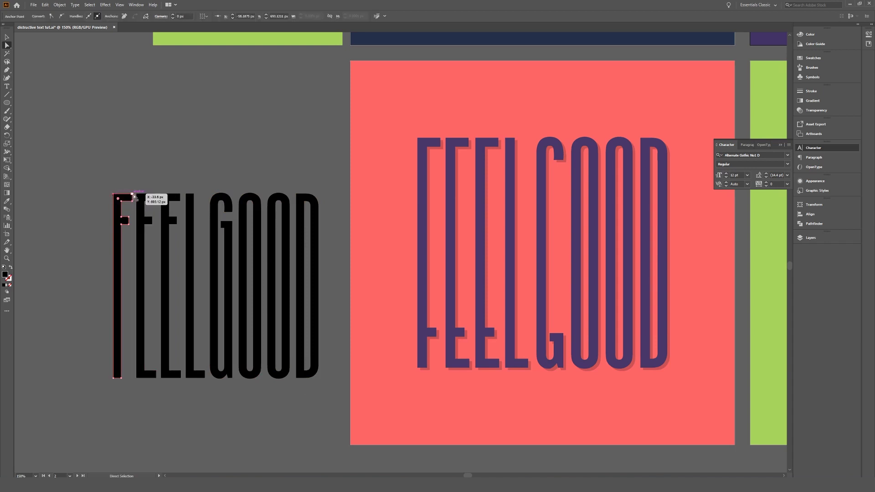
pyautogui.click(183, 174)
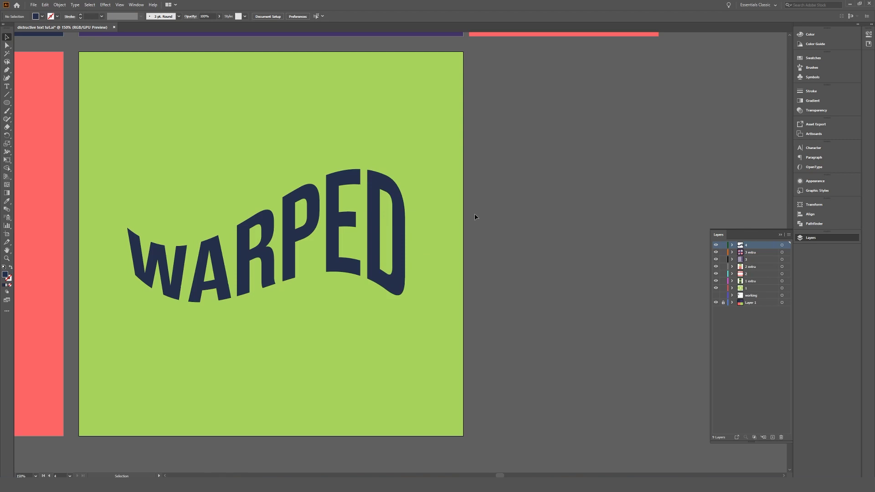
# Add the text HELLO in Alternate Gothic No1 D on the empty canvas beside the green WARPED artboard
pyautogui.press('t')
pyautogui.click(515, 176)
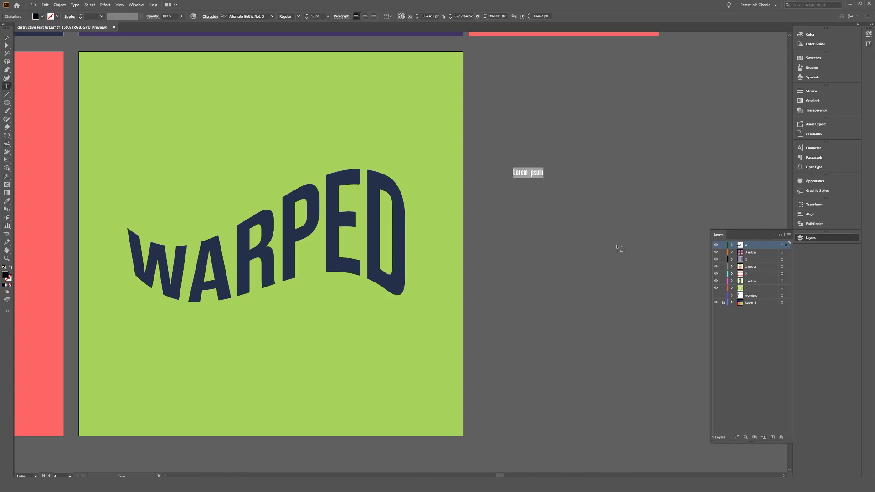
pyautogui.write('HELLOW')
pyautogui.press('BackSpace')
# Scale the HELLO text up until its lettering is about 205 px wide, reposition it beside the artboard and convert it to outlines
pyautogui.click(7, 37)
pyautogui.moveTo(527, 177); pyautogui.dragTo(679, 358)
pyautogui.moveTo(649, 210); pyautogui.dragTo(618, 202)
pyautogui.rightClick(621, 205)
pyautogui.click(641, 250)
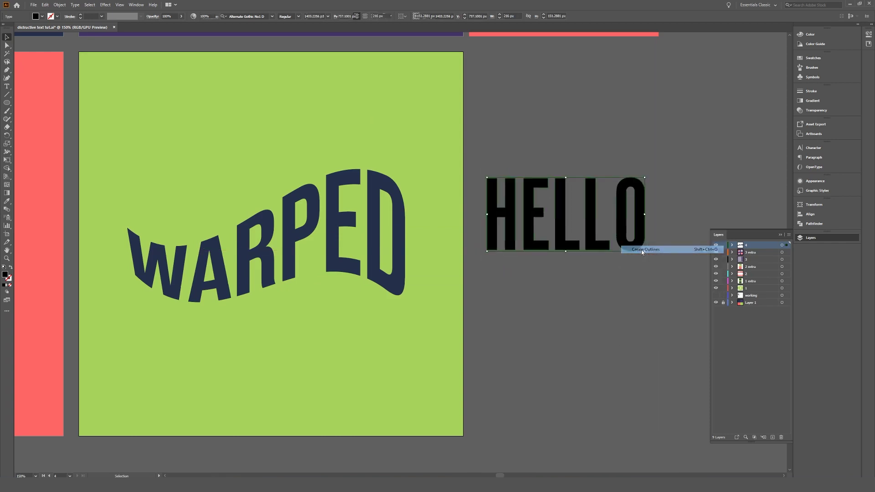
# Start an Envelope Distort with Make with Warp on the outlined HELLO, keeping the options dialog clear of the lettering
pyautogui.click(61, 6)
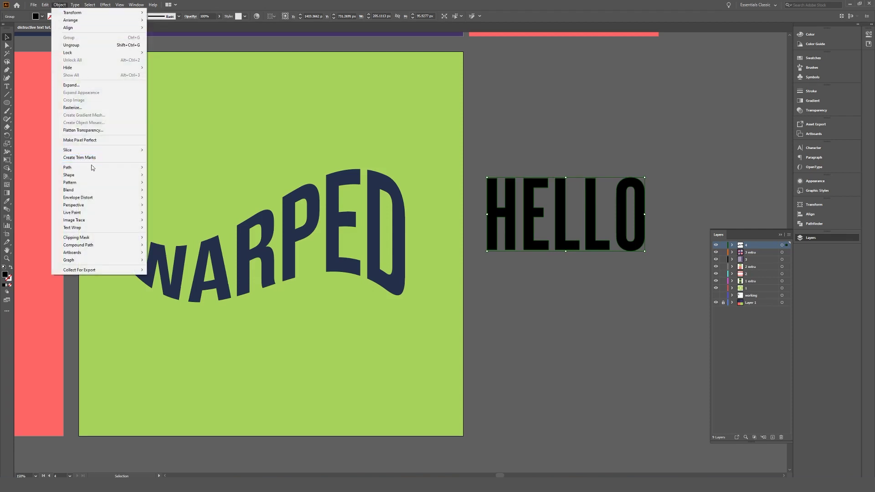
pyautogui.moveTo(92, 202)
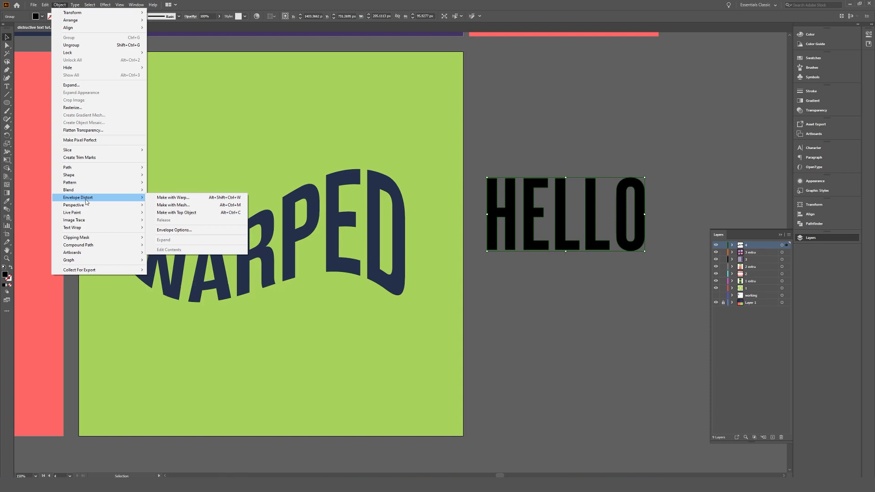
pyautogui.click(187, 199)
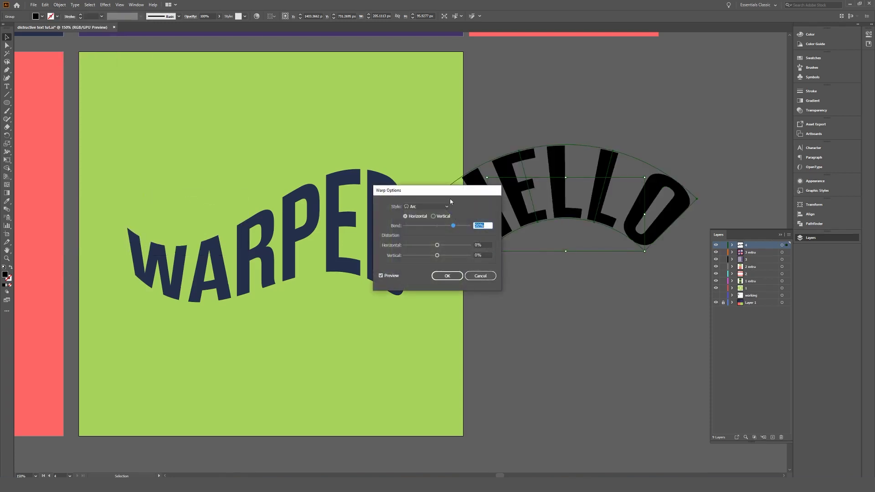
pyautogui.moveTo(460, 186); pyautogui.dragTo(332, 145)
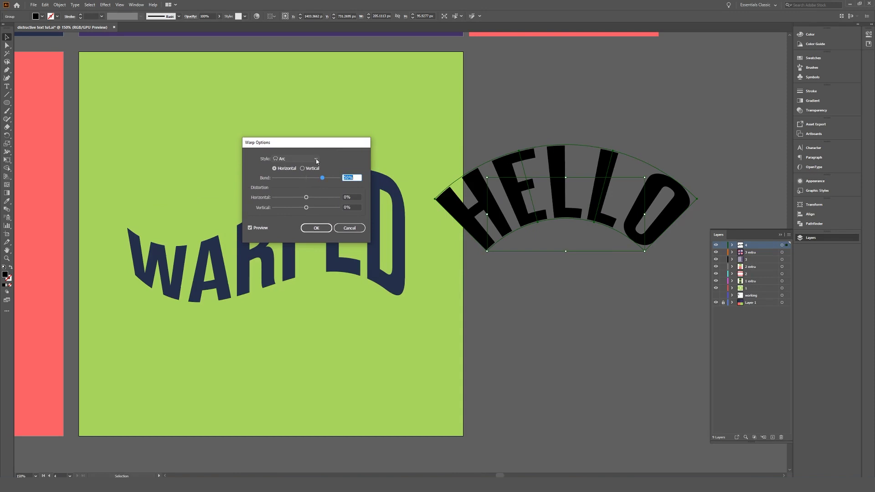
# Preview the Arc Lower, Arc Upper, Bulge and Shell Upper warp styles on HELLO and return to Bulge
pyautogui.click(303, 159)
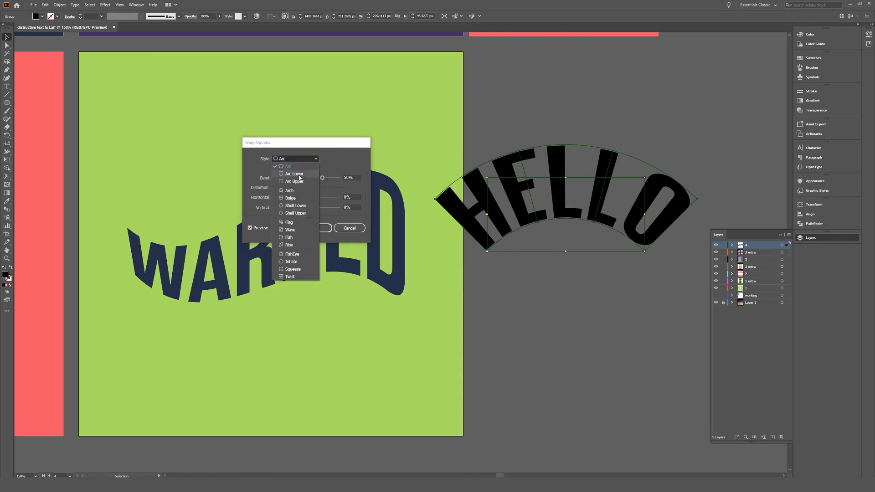
pyautogui.click(299, 175)
pyautogui.click(316, 159)
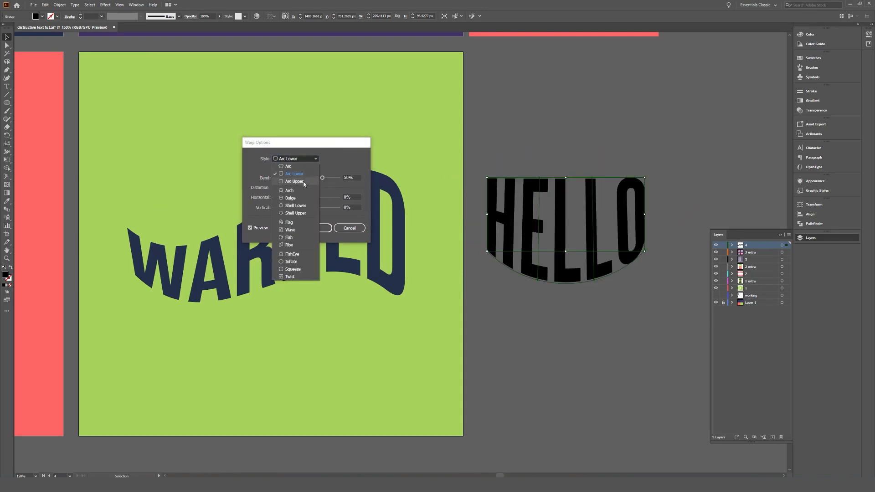
pyautogui.click(295, 181)
pyautogui.click(316, 160)
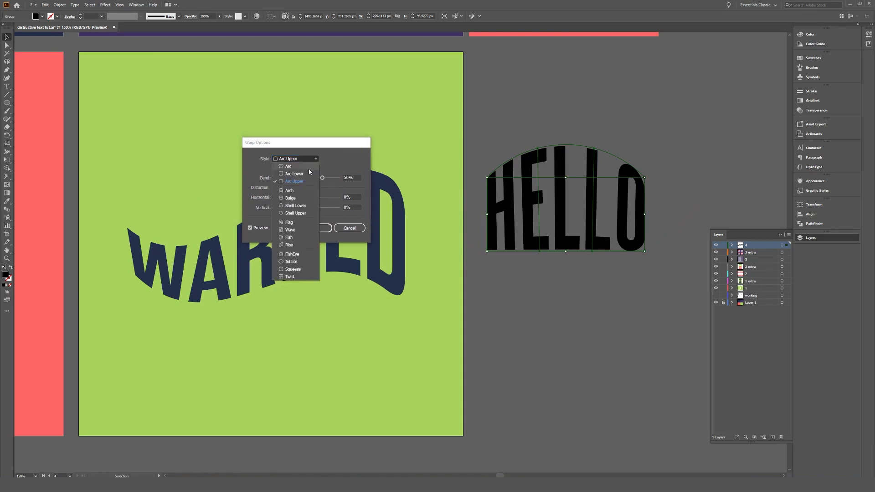
pyautogui.click(294, 198)
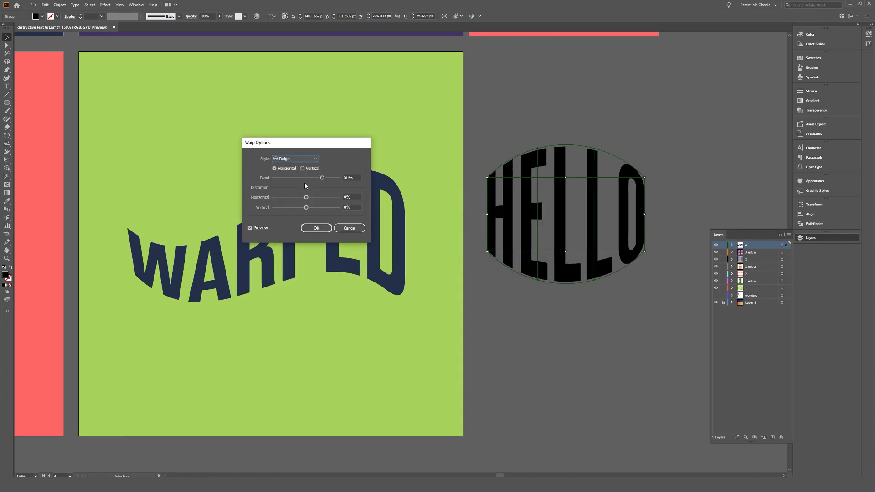
pyautogui.click(313, 160)
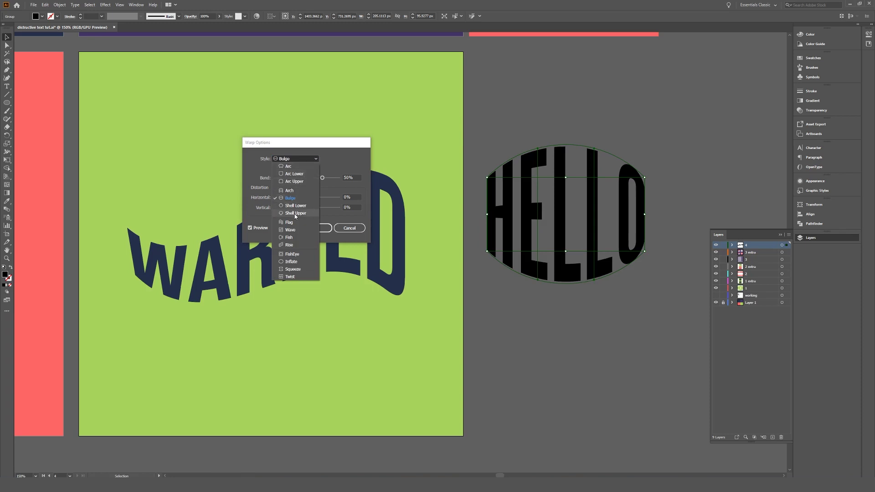
pyautogui.click(294, 215)
pyautogui.click(315, 160)
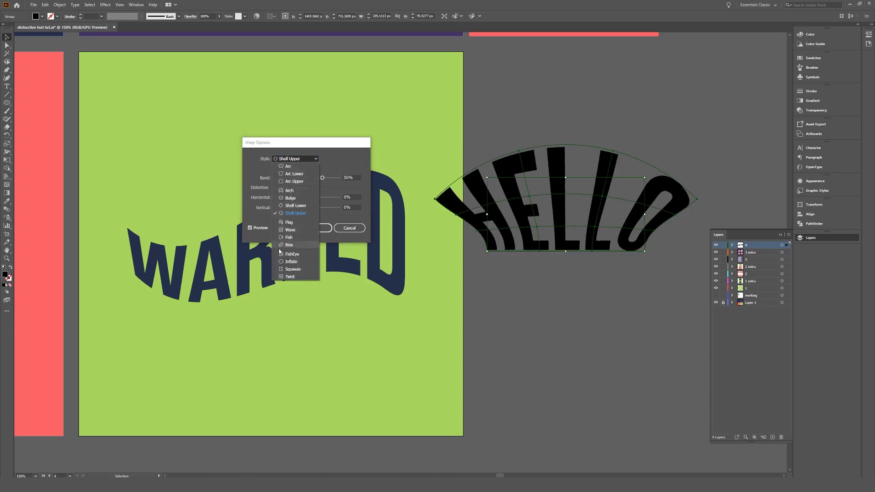
pyautogui.click(292, 199)
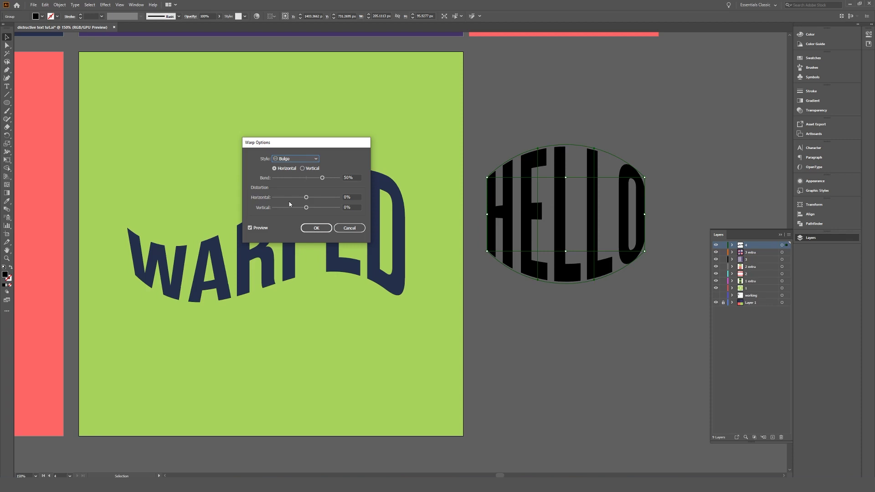
# Preview the Flag, Fish, Inflate, Squeeze and Twist warp styles on HELLO
pyautogui.click(313, 160)
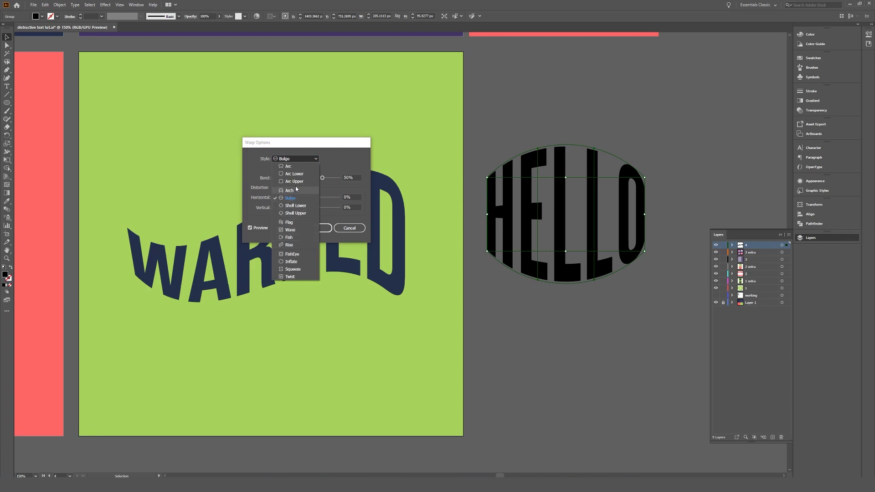
pyautogui.click(295, 222)
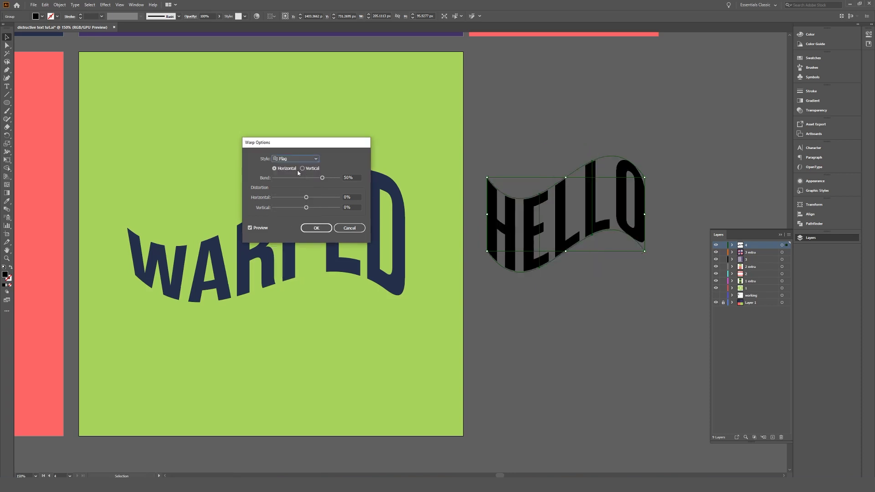
pyautogui.click(307, 159)
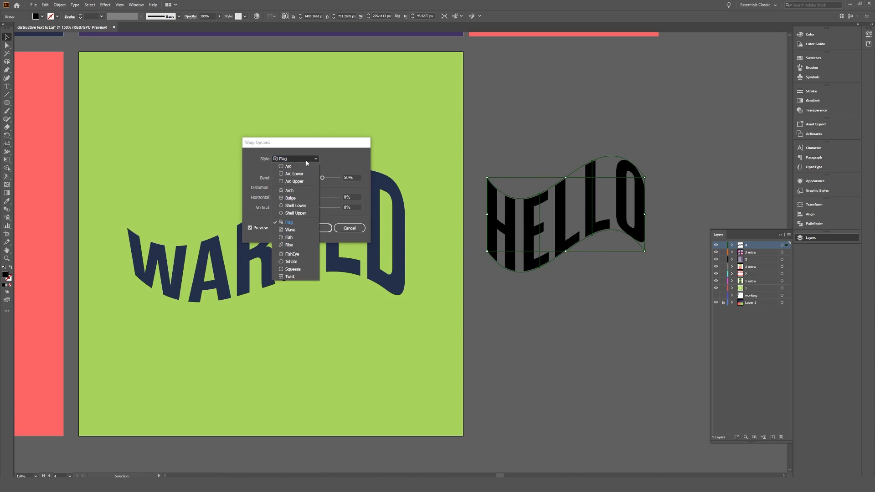
pyautogui.click(297, 240)
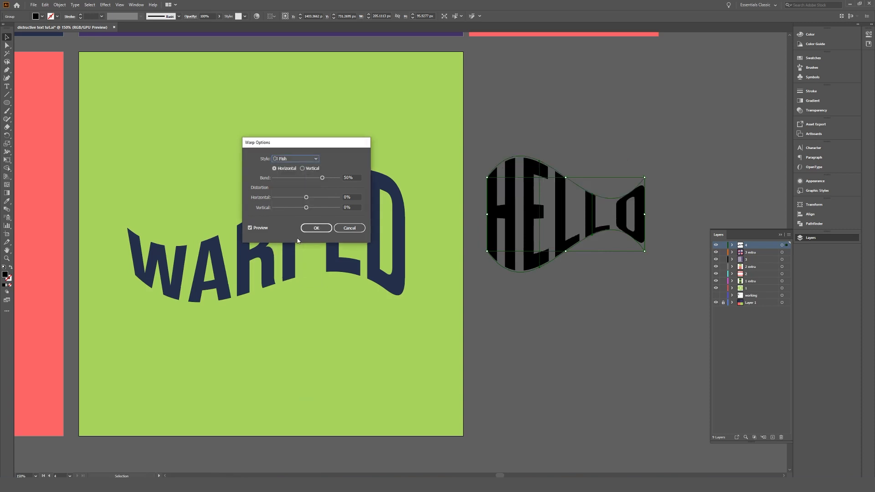
pyautogui.click(297, 159)
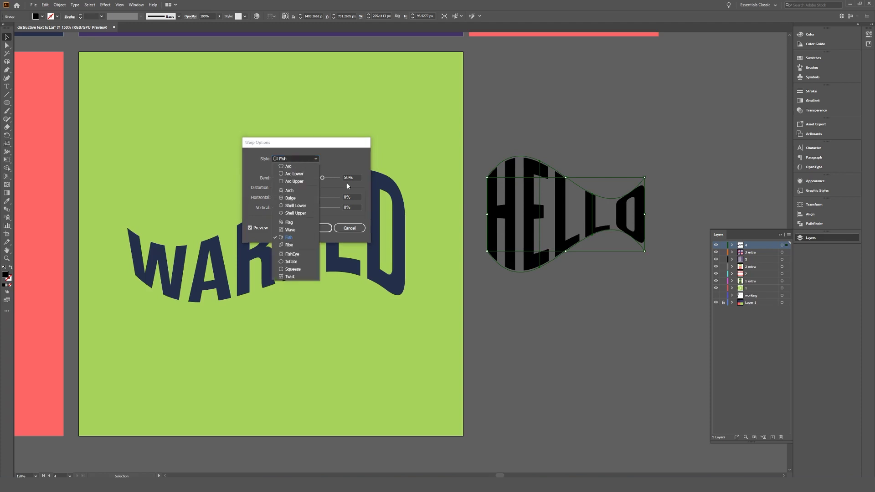
pyautogui.click(294, 262)
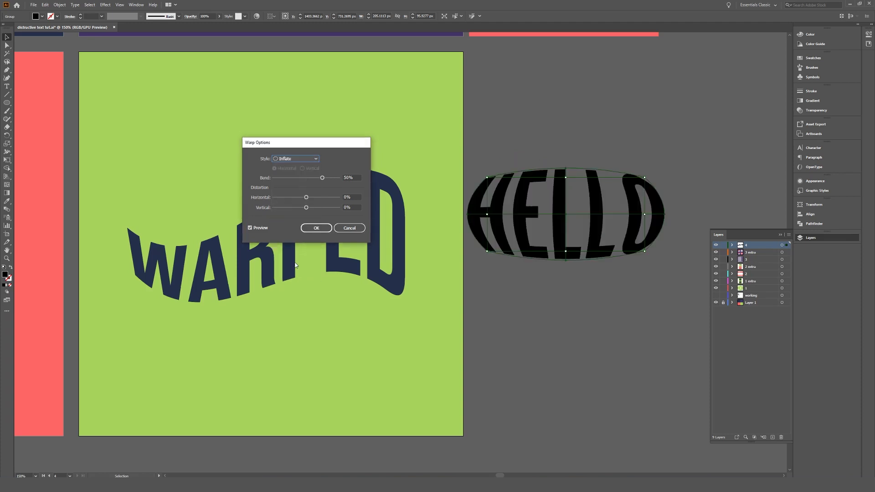
pyautogui.click(302, 159)
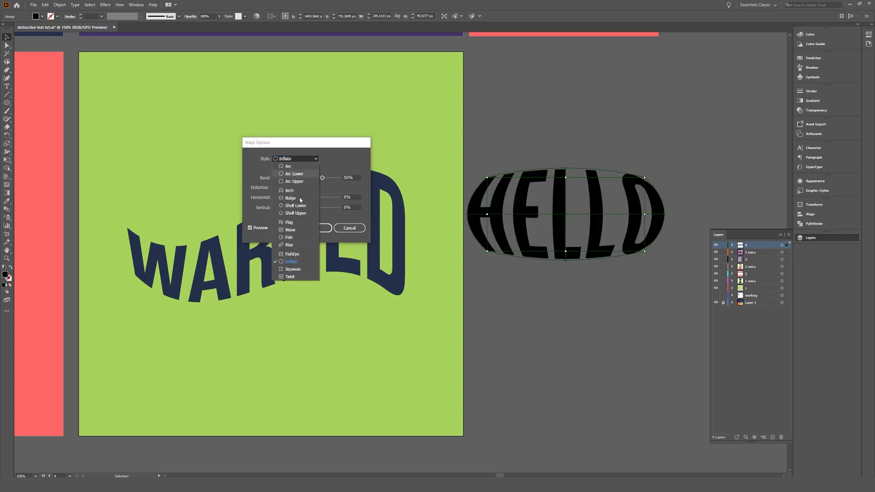
pyautogui.click(294, 274)
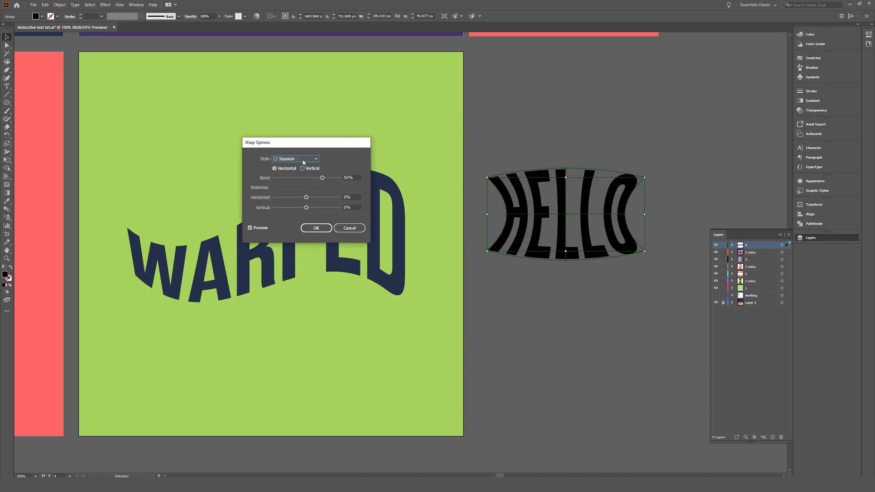
pyautogui.click(303, 159)
pyautogui.click(289, 278)
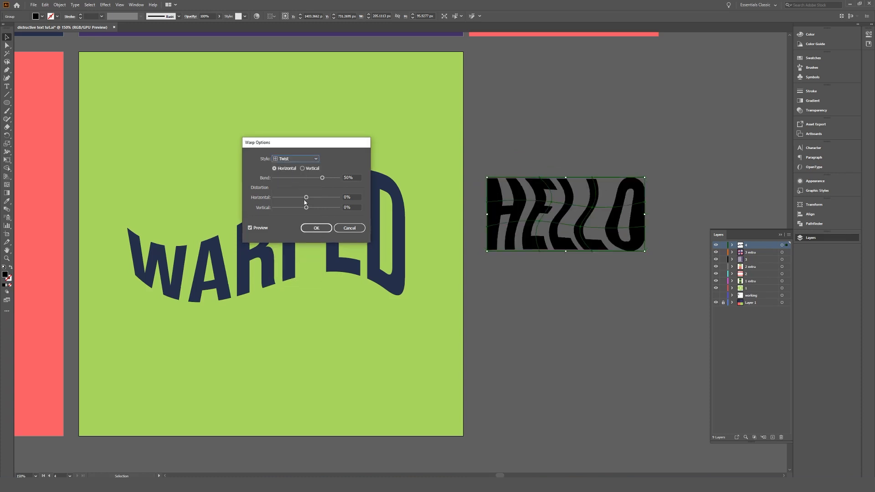
# Apply the Arch warp style to HELLO with a horizontal bend of -40% and no distortion
pyautogui.click(304, 159)
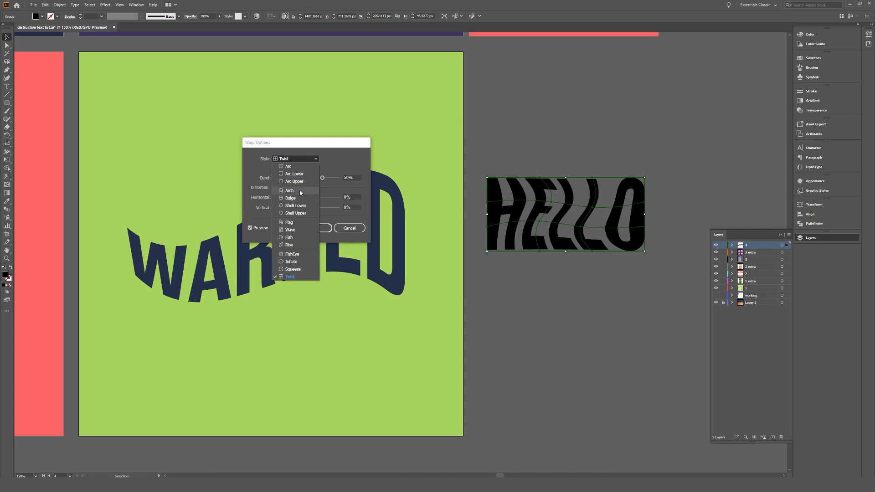
pyautogui.click(299, 190)
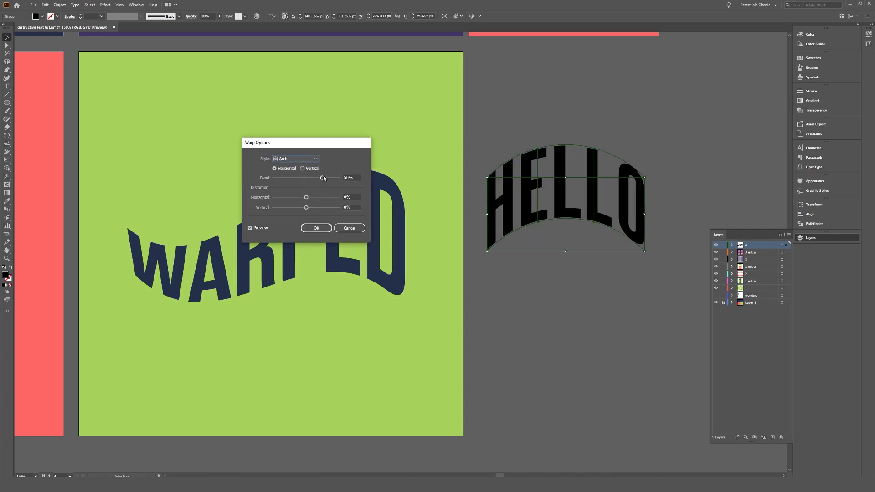
pyautogui.moveTo(323, 177); pyautogui.dragTo(306, 200)
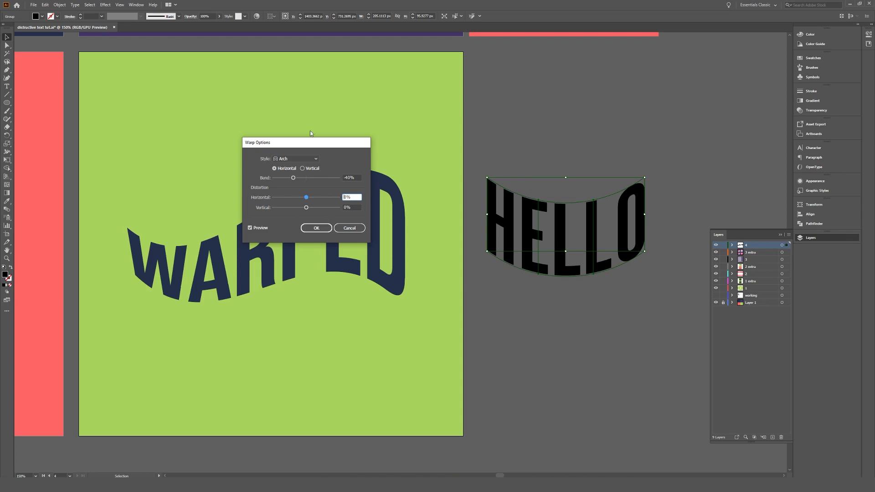
pyautogui.click(314, 228)
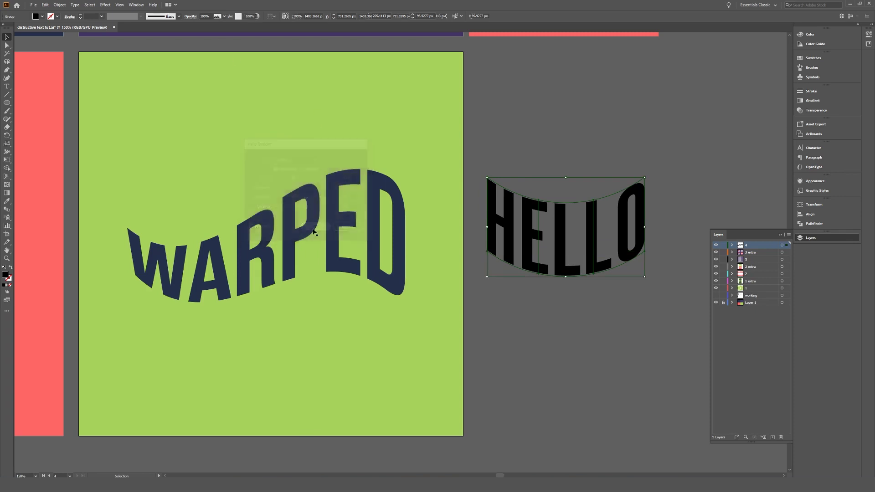
# Expand the warped HELLO envelope into plain shapes and reposition it beside the WARPED artboard
pyautogui.moveTo(558, 234); pyautogui.dragTo(561, 191)
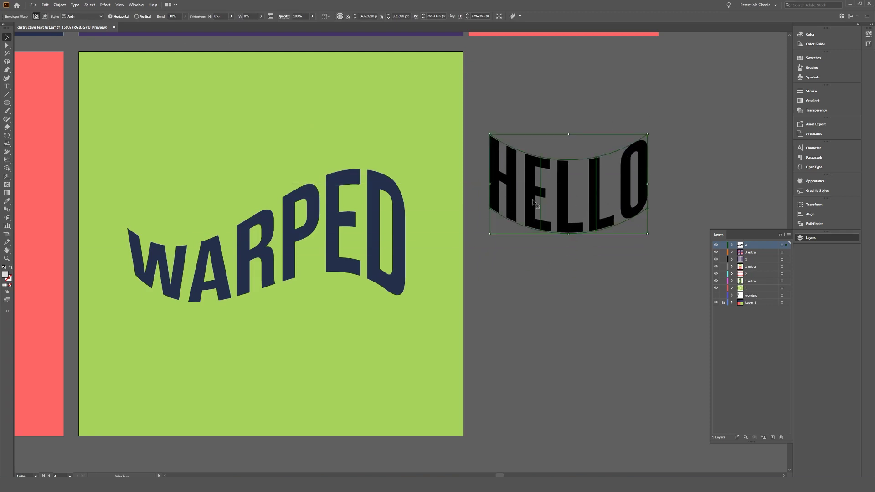
pyautogui.moveTo(590, 189); pyautogui.dragTo(592, 215)
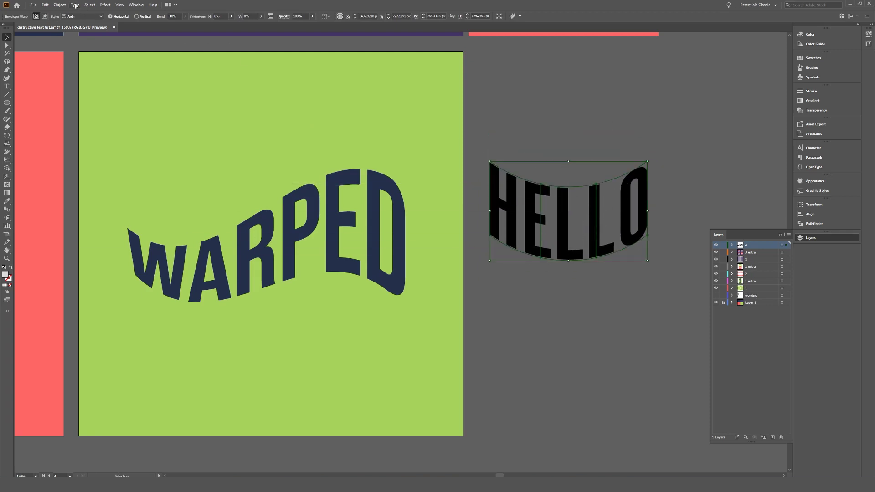
pyautogui.click(59, 5)
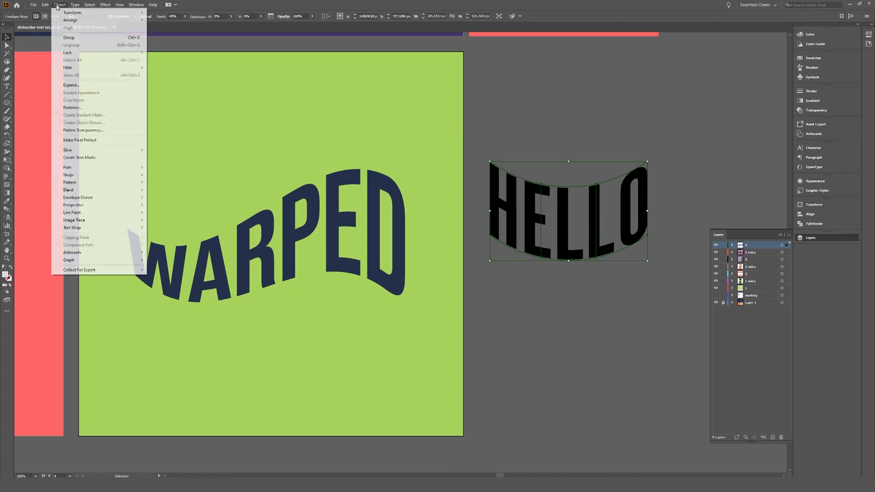
pyautogui.click(72, 85)
pyautogui.click(420, 282)
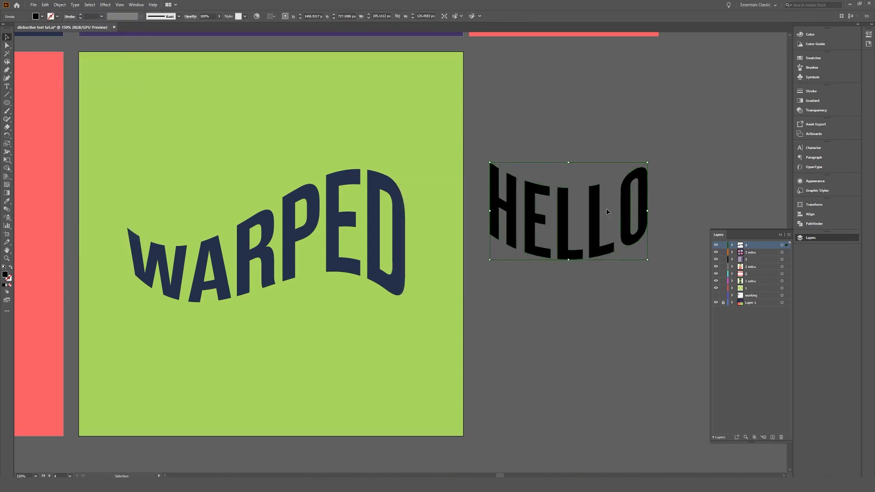
pyautogui.moveTo(565, 212); pyautogui.dragTo(567, 238)
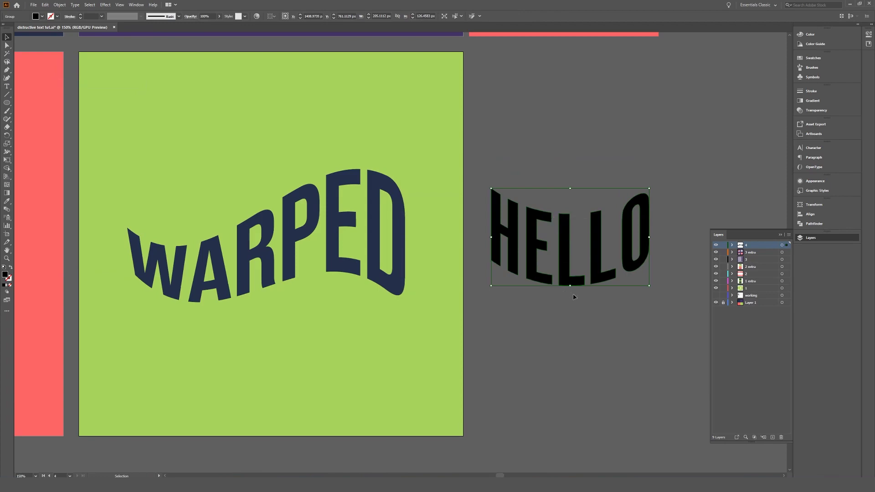